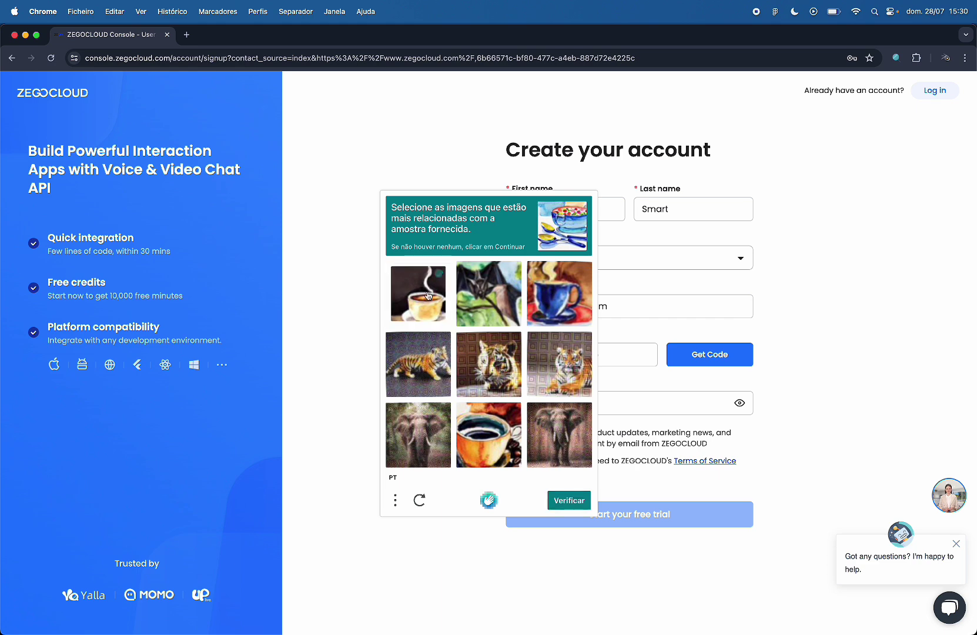
Step: Submit the image check to get the verification code sent, and open the ZEGOCLOUD verification email in Gmail in a new browser tab
{"action": "left_click", "coordinate": [568, 500]}
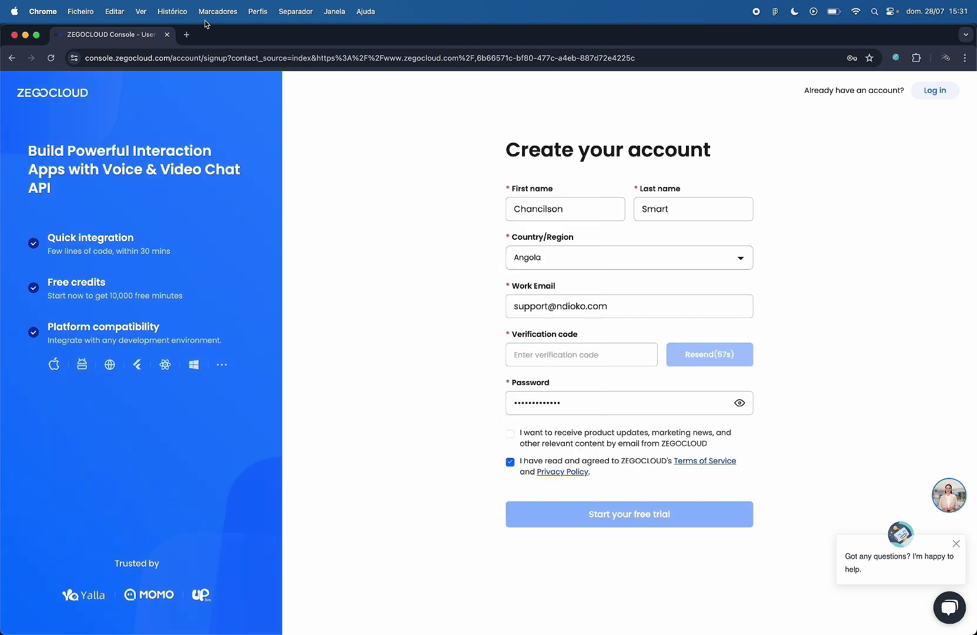
{"action": "left_click", "coordinate": [186, 35]}
{"action": "type", "text": "m'"}
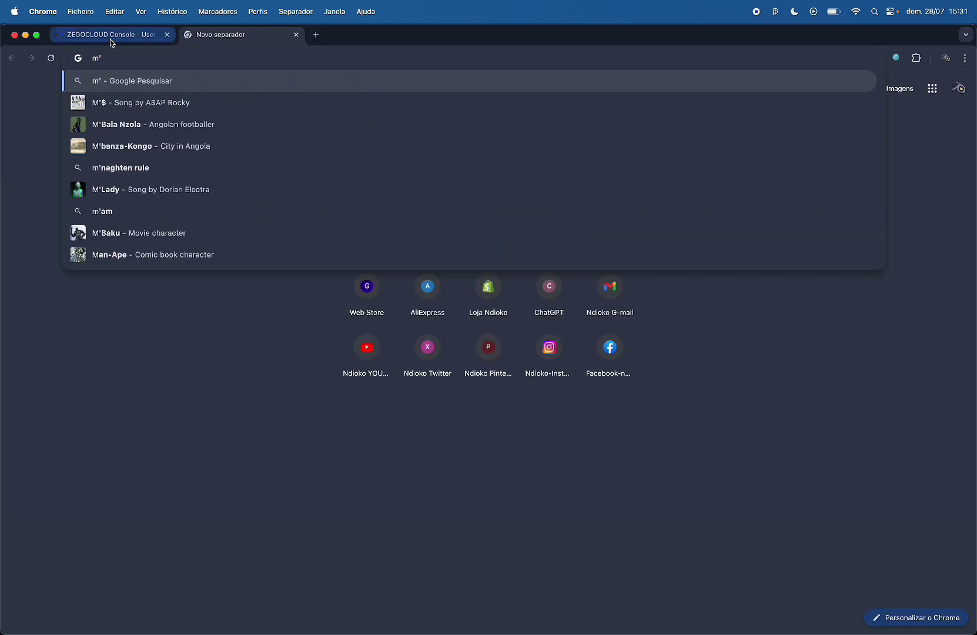
{"action": "key", "text": "BackSpace"}
{"action": "type", "text": "ai"}
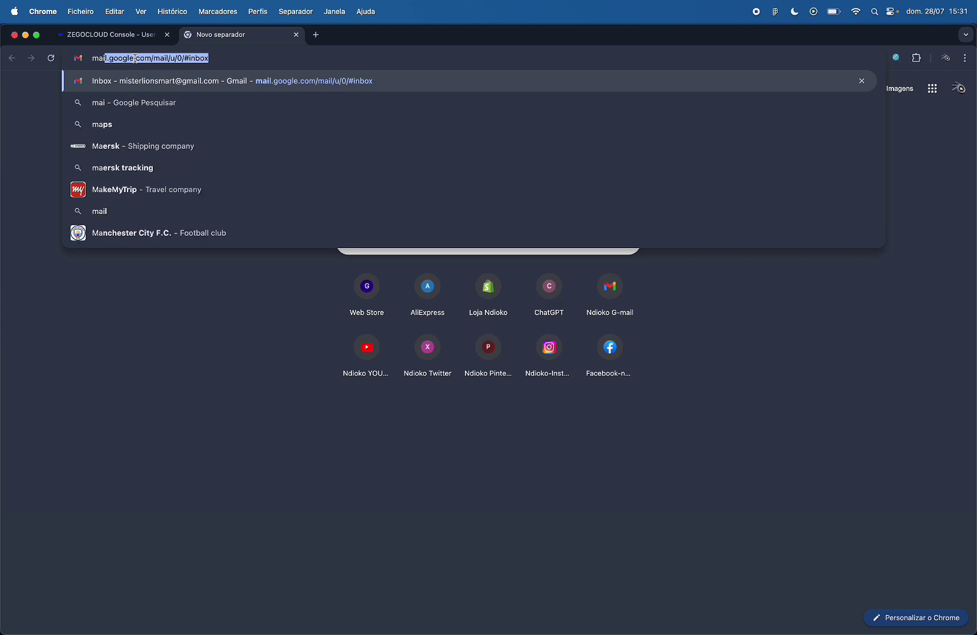
{"action": "key", "text": "Return"}
{"action": "left_click", "coordinate": [331, 178]}
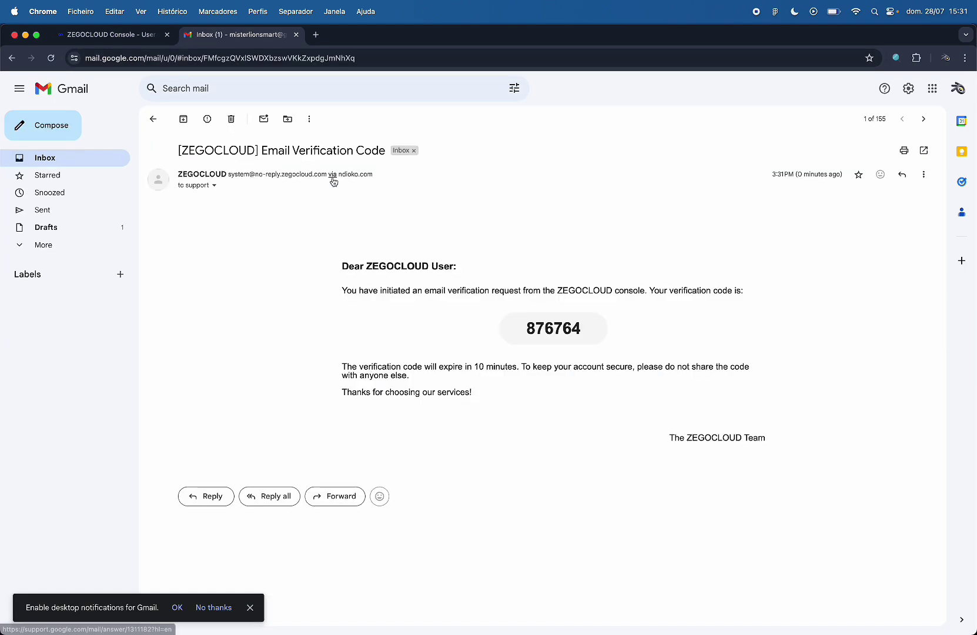
Step: Copy the emailed verification code into the sign-up form's Verification code field and start the free trial
{"action": "double_click", "coordinate": [548, 330]}
{"action": "key", "text": "super+c"}
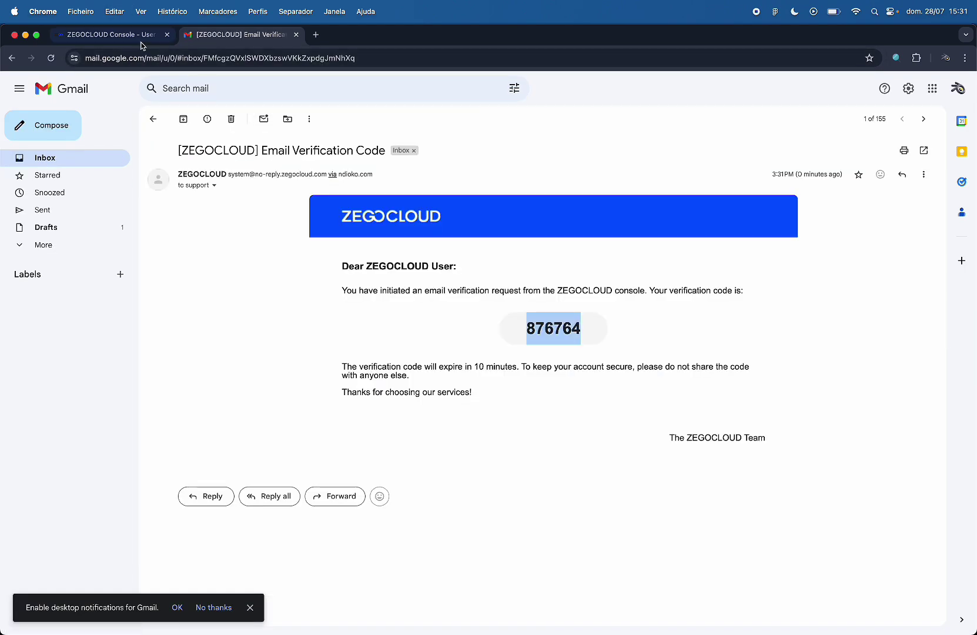
{"action": "left_click", "coordinate": [115, 36]}
{"action": "left_click", "coordinate": [562, 347]}
{"action": "key", "text": "super+v"}
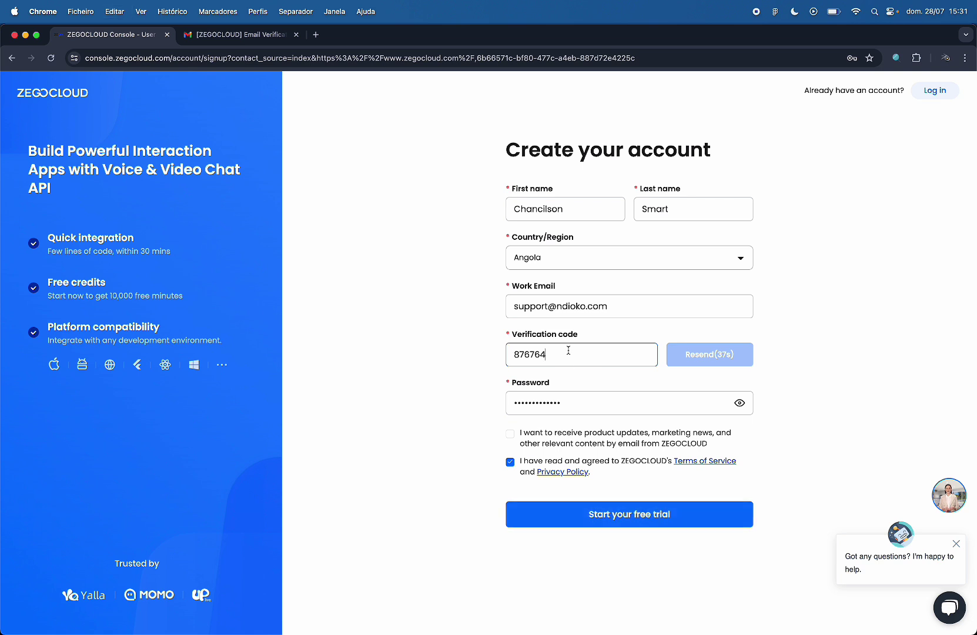
{"action": "left_click", "coordinate": [610, 511]}
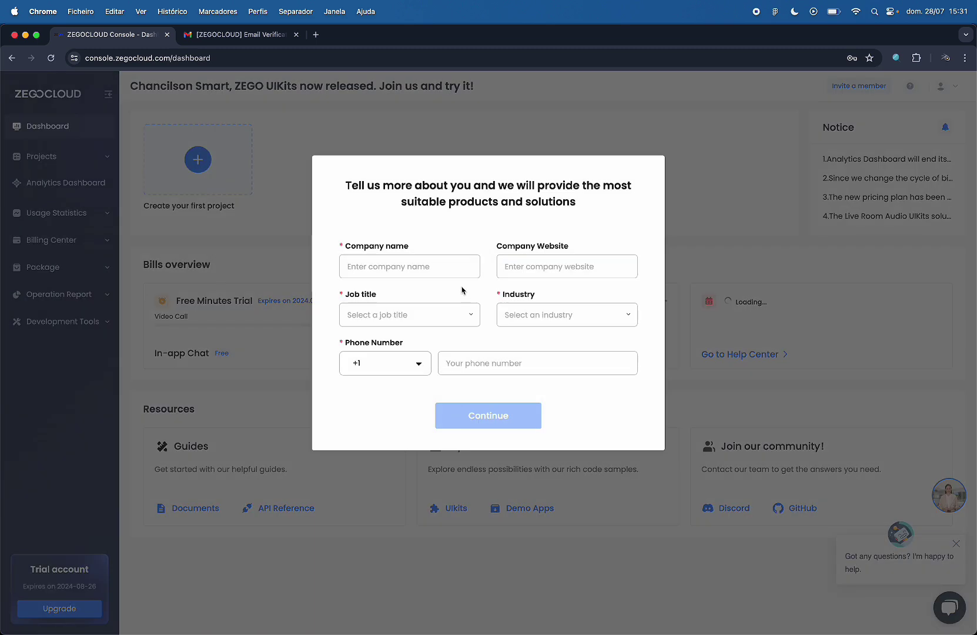
{"action": "key", "text": "Tab"}
{"action": "type", "text": "Ndioko"}
{"action": "left_click", "coordinate": [536, 265]}
{"action": "key", "text": "super+t"}
{"action": "type", "text": "ndioko.com"}
{"action": "key", "text": "Return"}
{"action": "left_click", "coordinate": [207, 33]}
{"action": "left_click", "coordinate": [112, 34]}
Step: Set the industry to Business Service and the job title to Engineering
{"action": "left_click", "coordinate": [562, 312]}
{"action": "left_click", "coordinate": [582, 350]}
{"action": "left_click", "coordinate": [454, 321]}
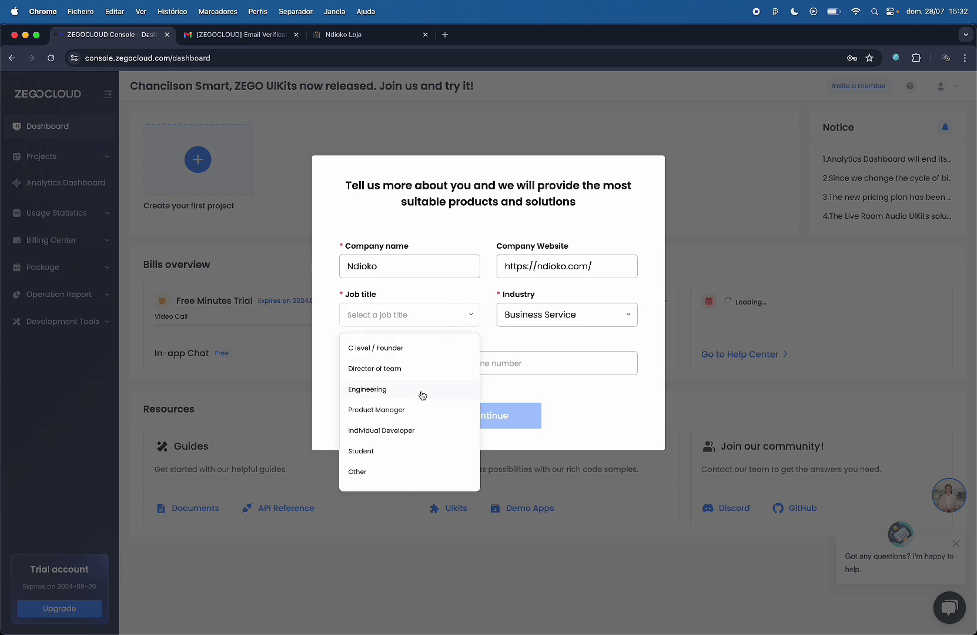
{"action": "left_click", "coordinate": [419, 390]}
Step: Enter the phone number with Angola's country code, submit the company profile and continue to the dashboard
{"action": "left_click", "coordinate": [404, 364]}
{"action": "type", "text": "ando"}
{"action": "key", "text": "BackSpace"}
{"action": "key", "text": "BackSpace"}
{"action": "type", "text": "go"}
{"action": "left_click", "coordinate": [376, 416]}
{"action": "type", "text": "935"}
{"action": "left_click", "coordinate": [488, 418]}
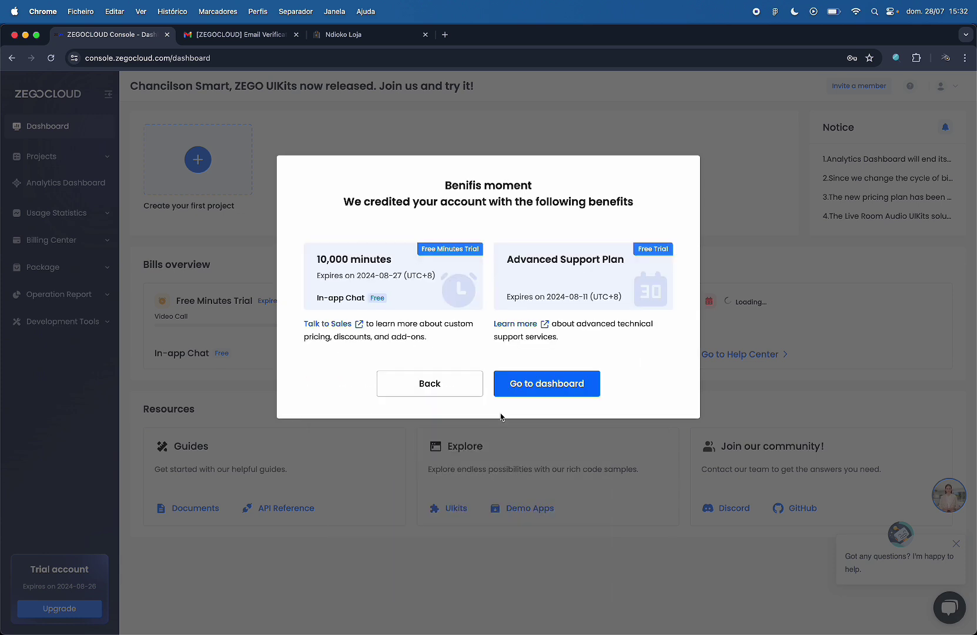
{"action": "left_click", "coordinate": [521, 389]}
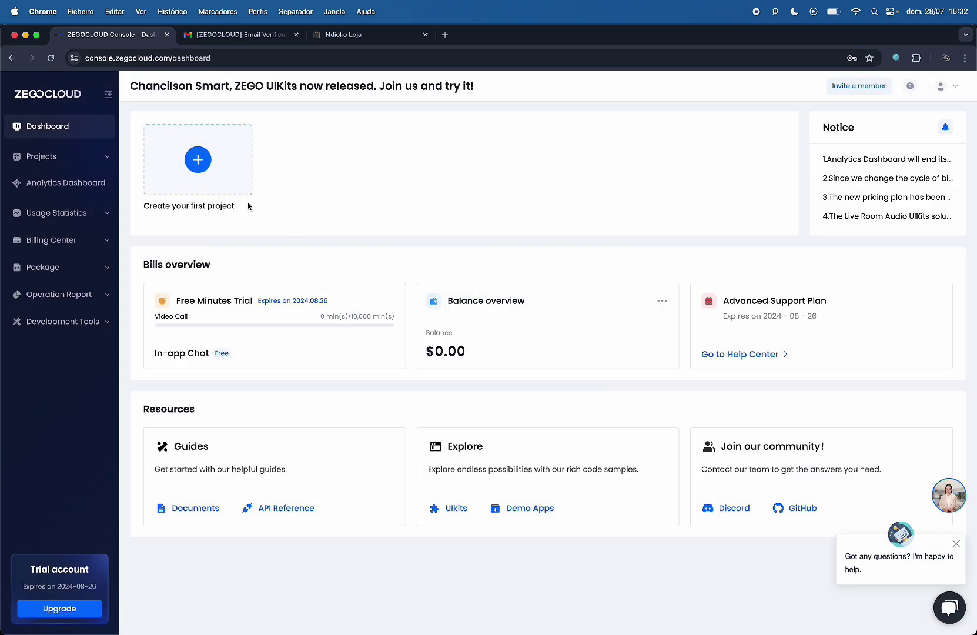
Step: Start creating the first project with Live Streaming as its use case and proceed to the project setup
{"action": "left_click", "coordinate": [197, 162]}
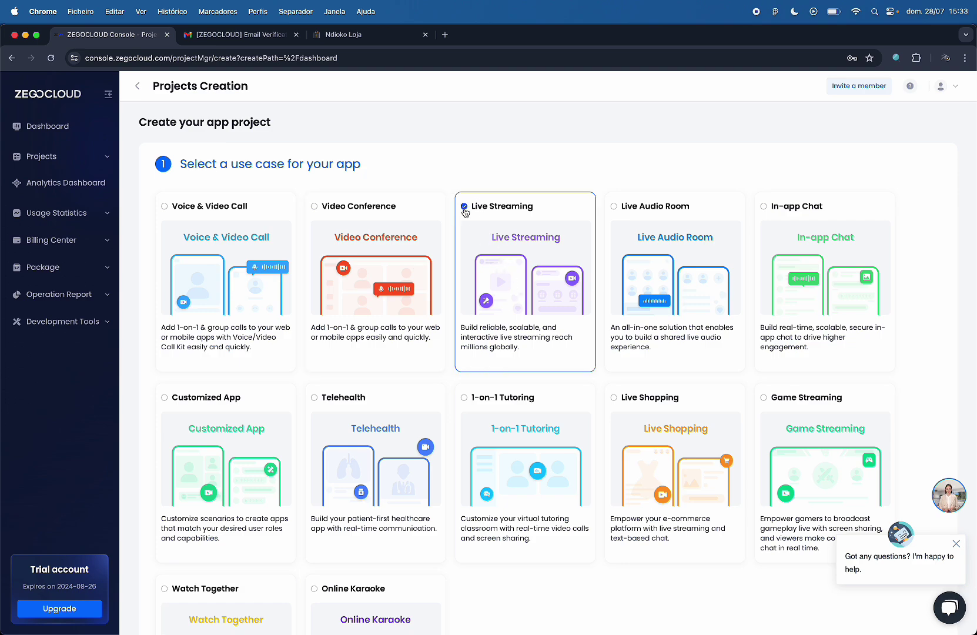
{"action": "scroll", "coordinate": [506, 277], "scroll_direction": "down", "scroll_amount": 5}
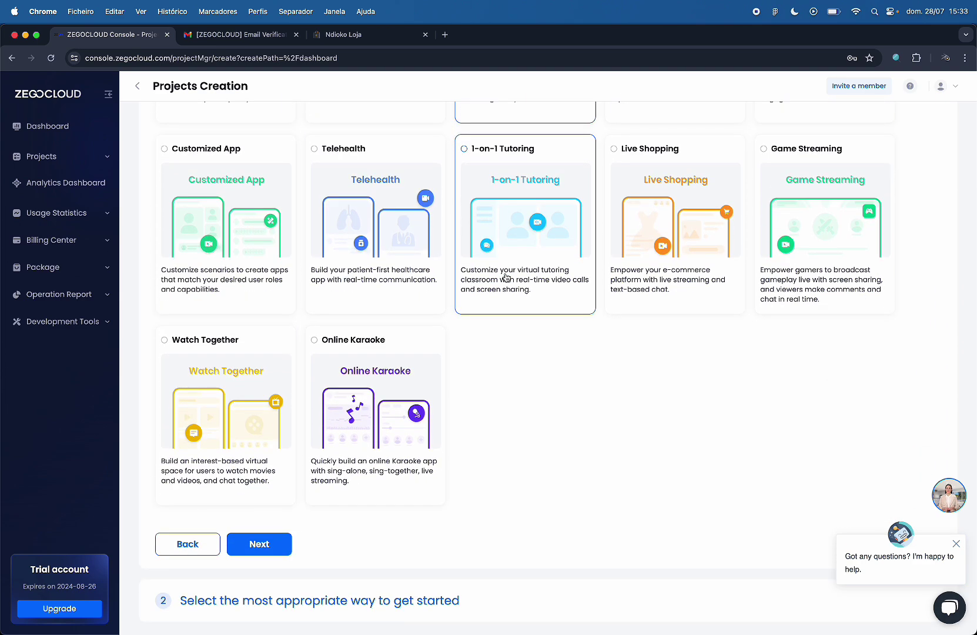
{"action": "scroll", "coordinate": [505, 276], "scroll_direction": "up", "scroll_amount": 5}
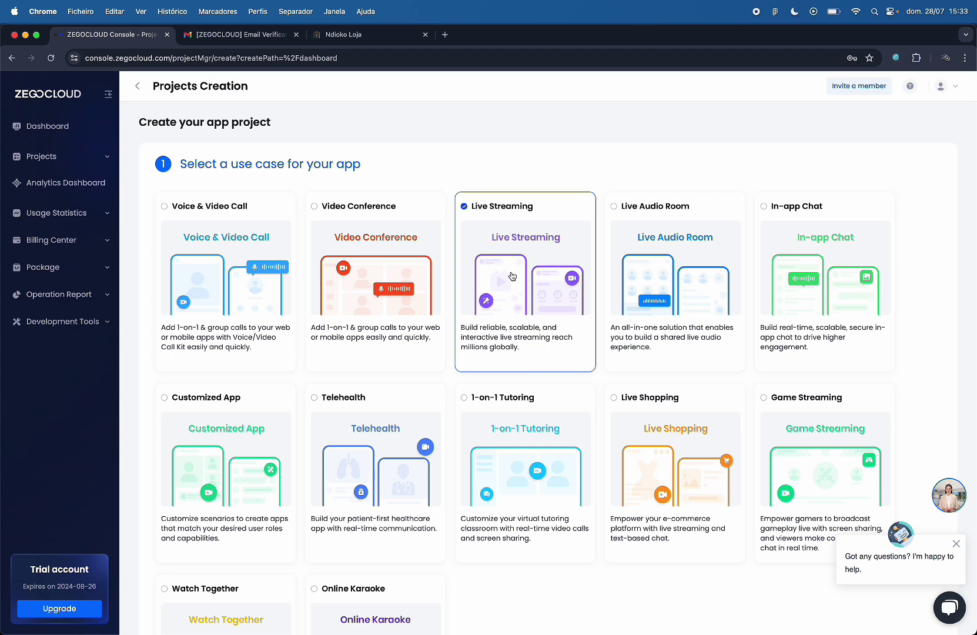
{"action": "scroll", "coordinate": [509, 274], "scroll_direction": "down", "scroll_amount": 5}
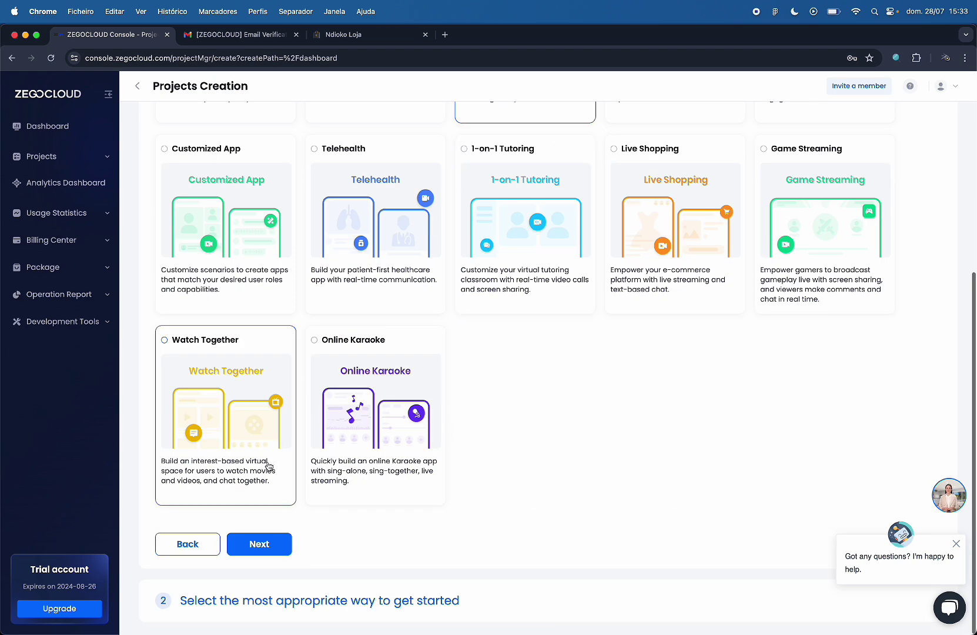
{"action": "left_click", "coordinate": [258, 541]}
Step: Name the project Trace and create it with UIKits
{"action": "left_click", "coordinate": [275, 273]}
{"action": "type", "text": "Trace"}
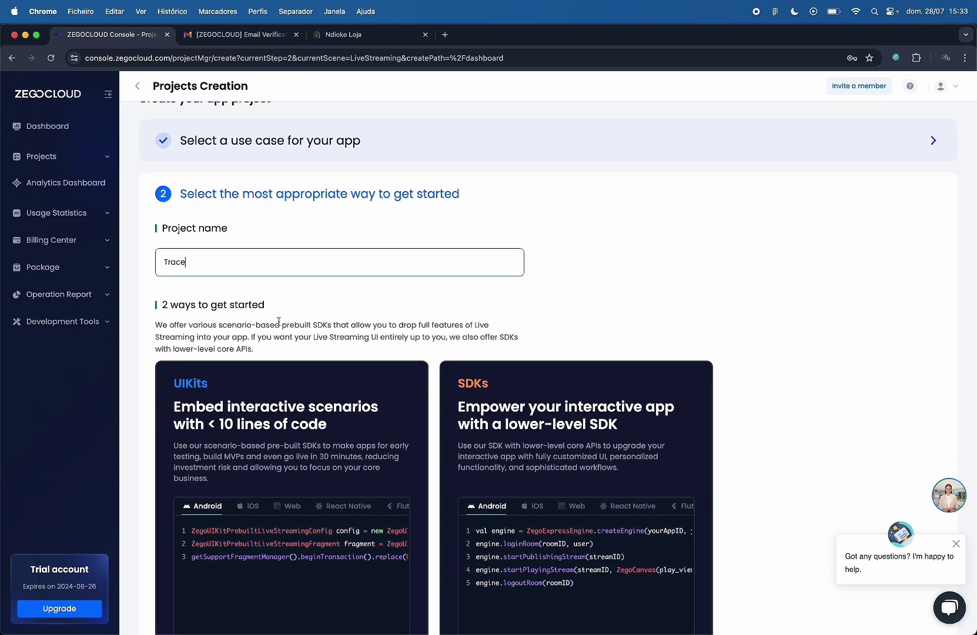
{"action": "scroll", "coordinate": [278, 322], "scroll_direction": "down", "scroll_amount": 2}
{"action": "left_click", "coordinate": [360, 578]}
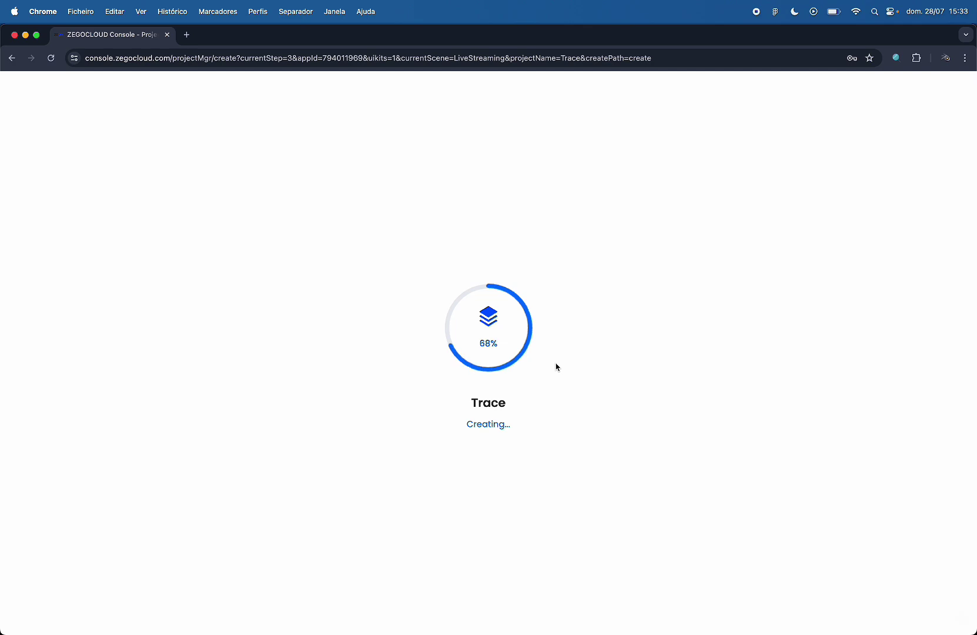
Step: Choose Flutter as the project's framework and save the UI configuration to start integrating
{"action": "left_click", "coordinate": [502, 440]}
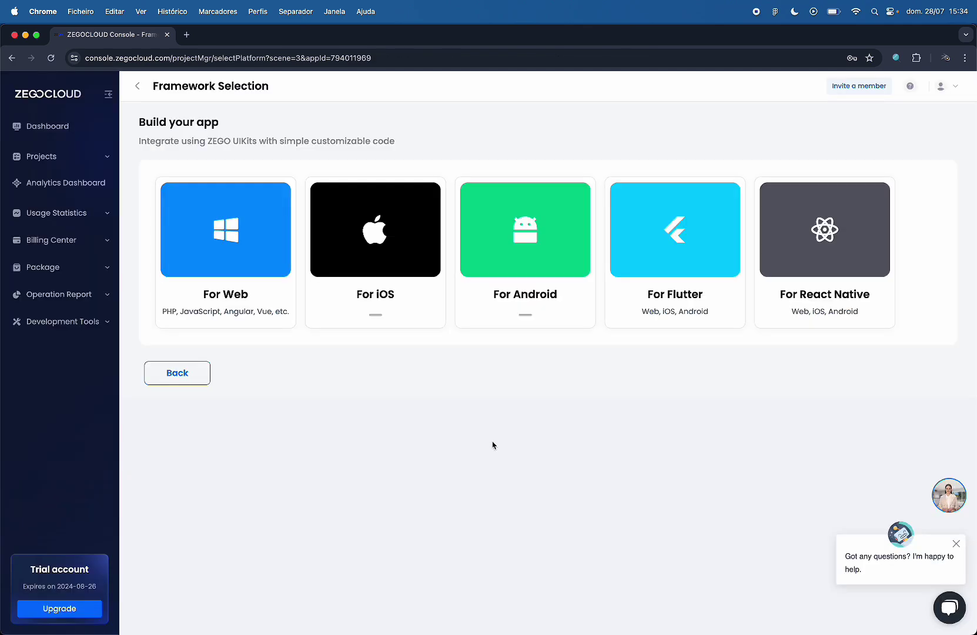
{"action": "left_click", "coordinate": [677, 260]}
{"action": "scroll", "coordinate": [864, 605], "scroll_direction": "down", "scroll_amount": 1}
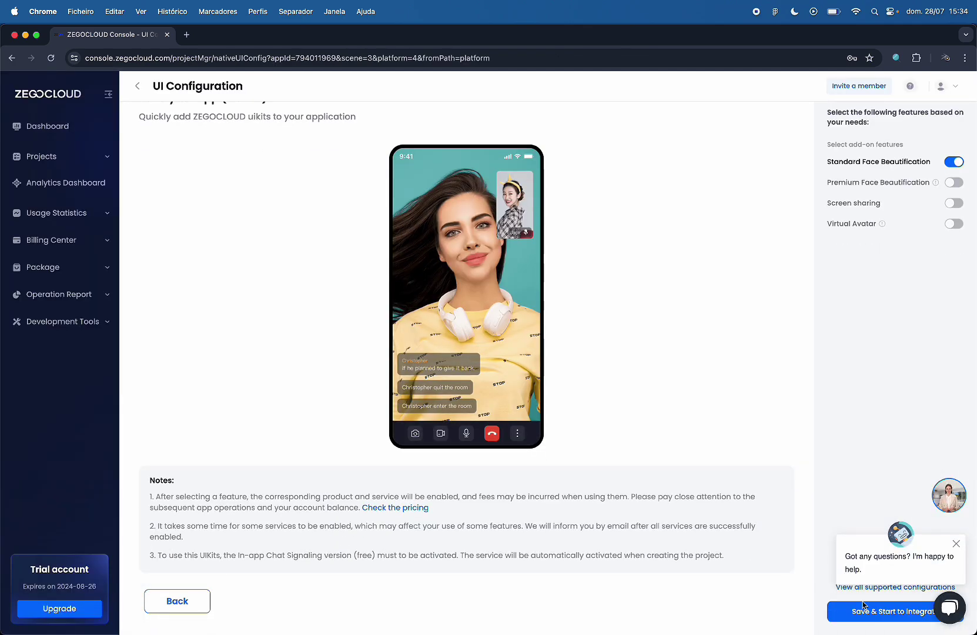
{"action": "left_click", "coordinate": [878, 614]}
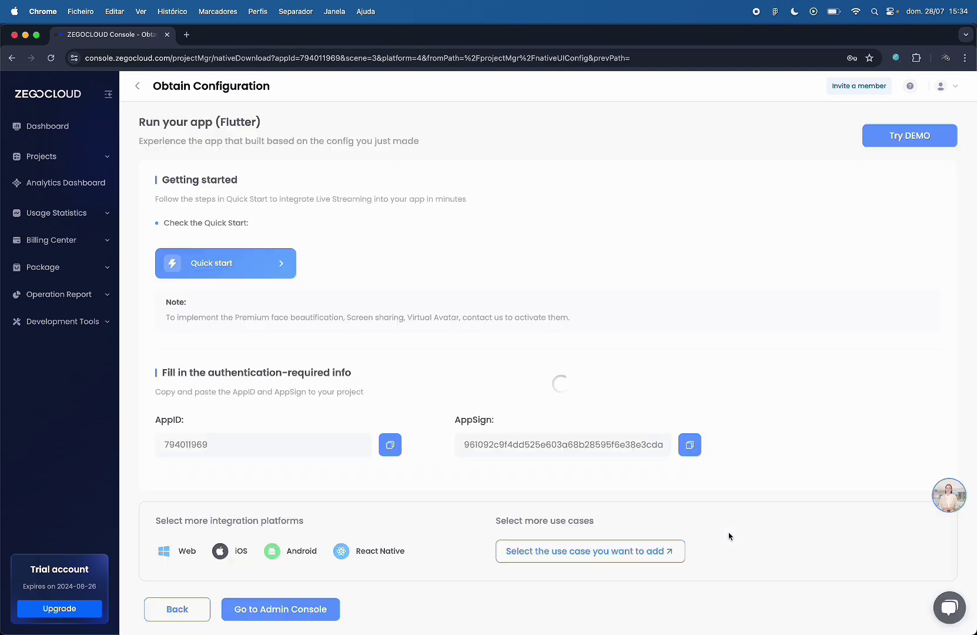
Step: Copy the project's AppID and paste it as the zegoLiveStreamAppID value in setup.dart in Android Studio
{"action": "scroll", "coordinate": [648, 523], "scroll_direction": "down", "scroll_amount": 1}
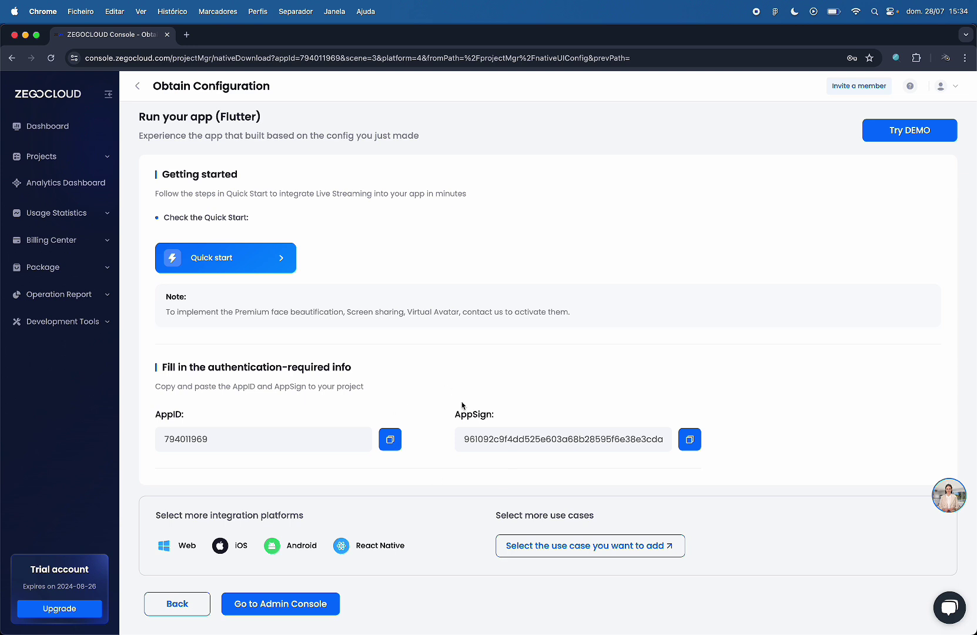
{"action": "scroll", "coordinate": [432, 376], "scroll_direction": "up", "scroll_amount": 1}
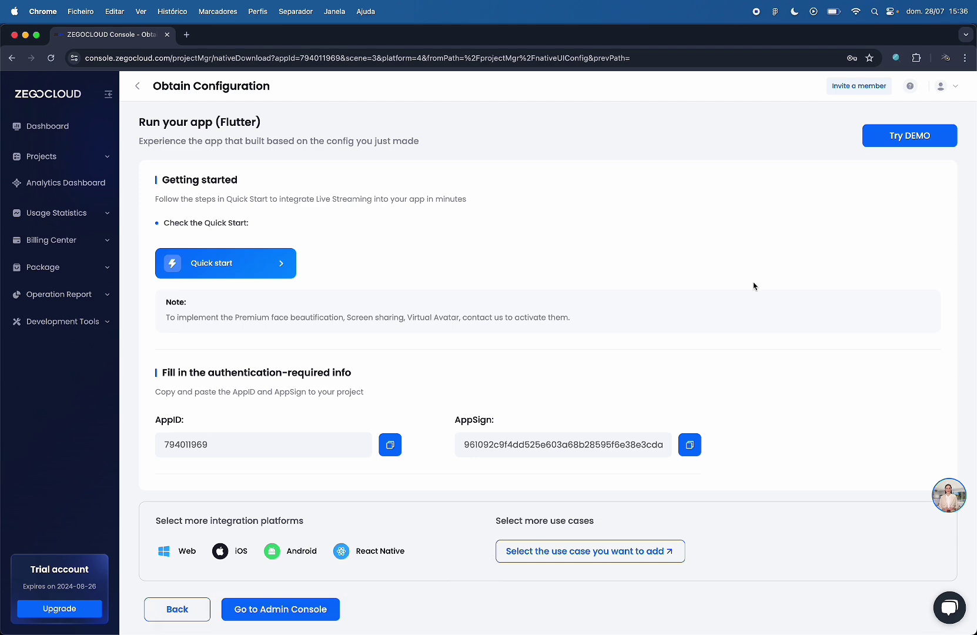
{"action": "scroll", "coordinate": [680, 297], "scroll_direction": "down", "scroll_amount": 1}
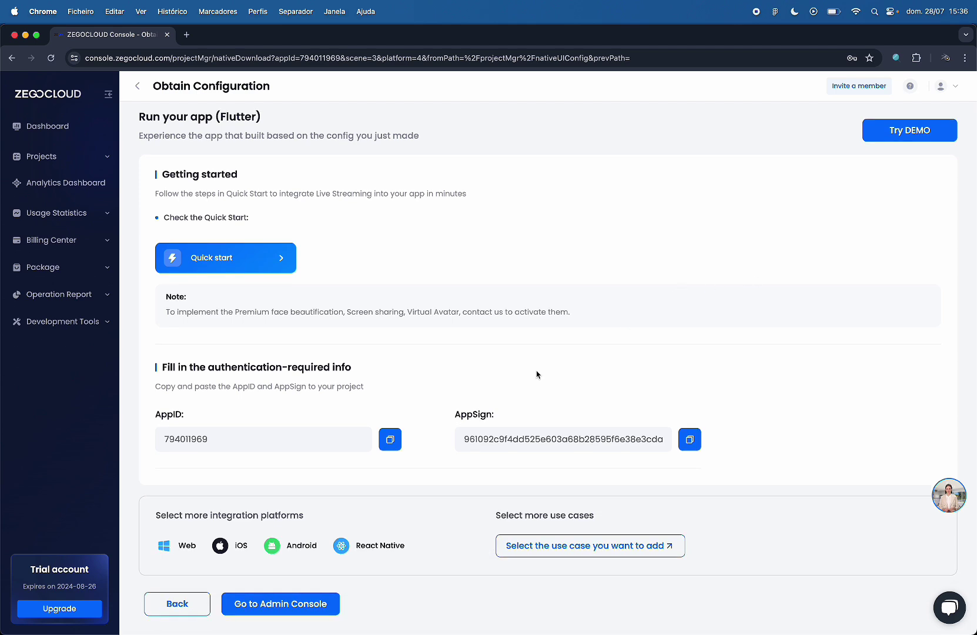
{"action": "left_click", "coordinate": [389, 439]}
{"action": "mouse_move", "coordinate": [470, 628]}
{"action": "left_click", "coordinate": [523, 614]}
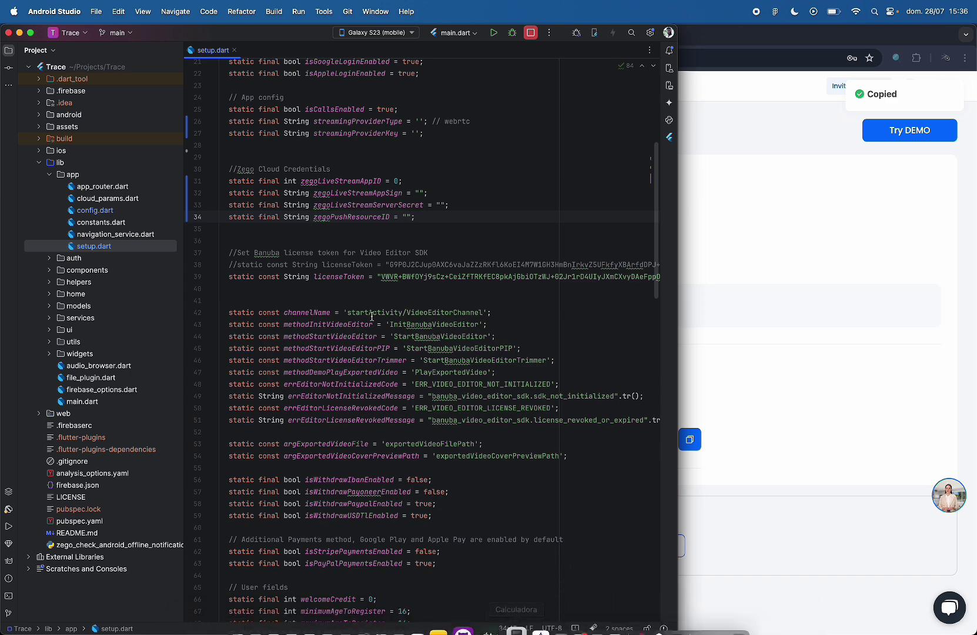
{"action": "left_click_drag", "start_coordinate": [230, 170], "coordinate": [447, 215]}
{"action": "left_click", "coordinate": [447, 216]}
{"action": "left_click", "coordinate": [397, 182]}
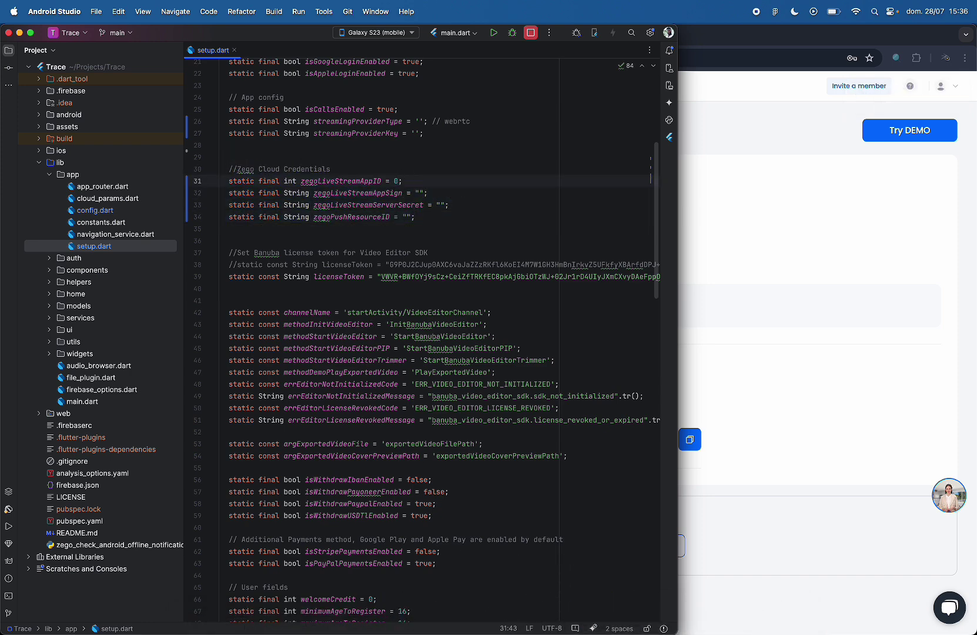
{"action": "key", "text": "super+v"}
{"action": "double_click", "coordinate": [406, 181]}
Step: Copy the AppSign from the console in Chrome and paste it between the zegoLiveStreamAppSign quotes in setup.dart in Android Studio
{"action": "left_click", "coordinate": [512, 191]}
{"action": "left_click", "coordinate": [803, 308]}
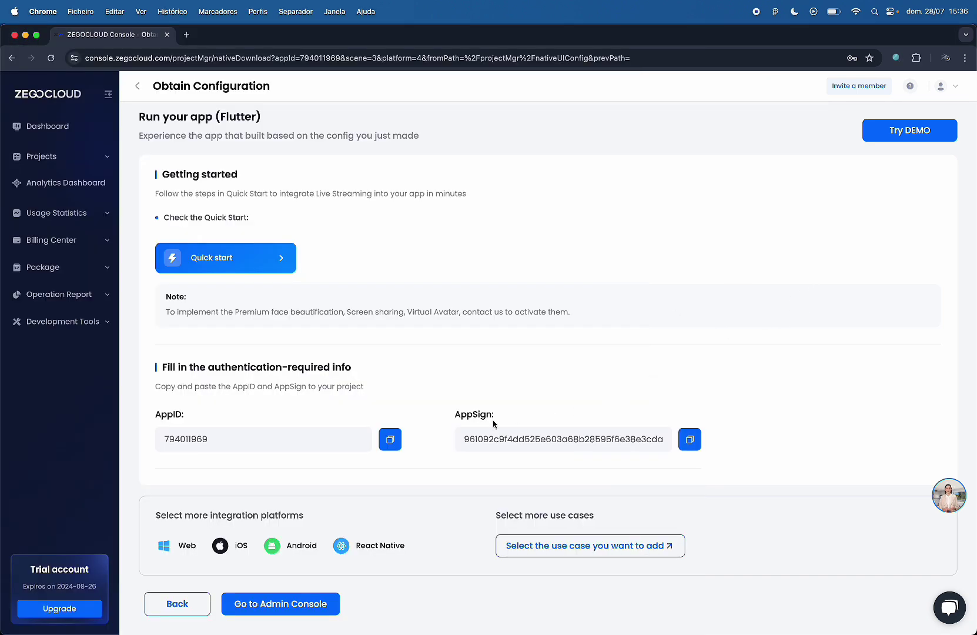
{"action": "left_click", "coordinate": [689, 439]}
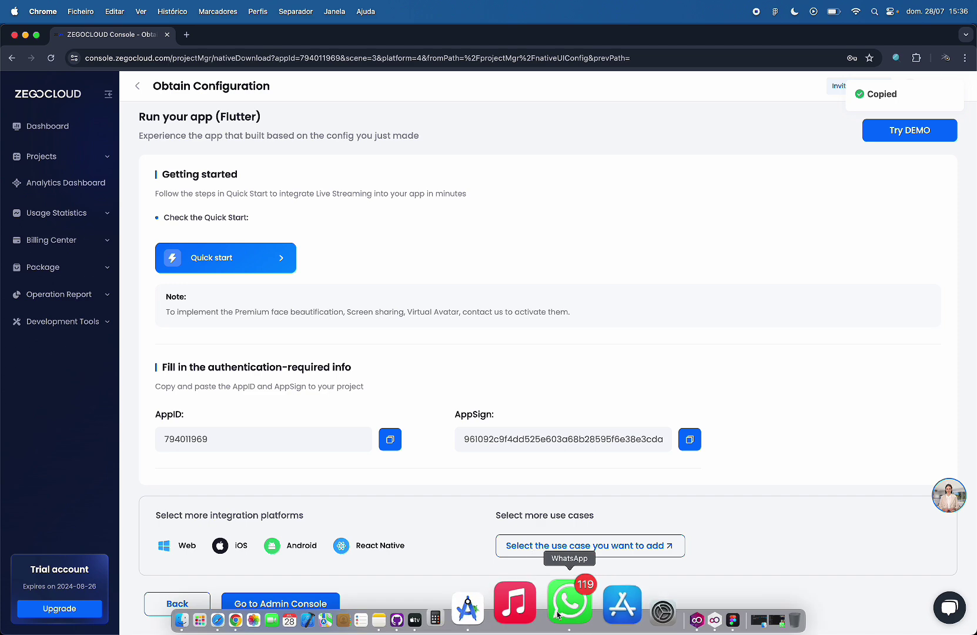
{"action": "left_click", "coordinate": [527, 612]}
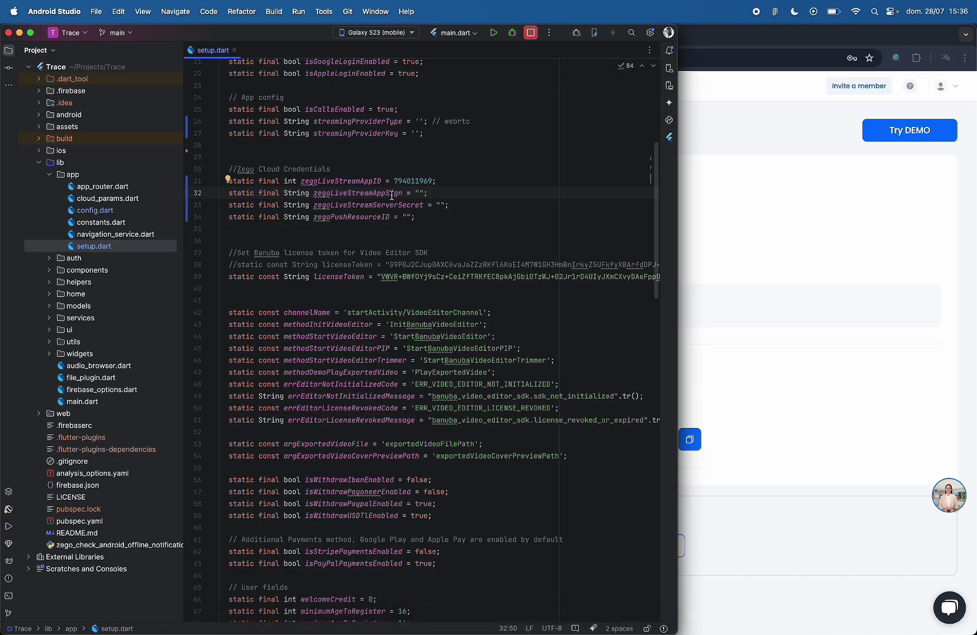
{"action": "left_click", "coordinate": [423, 193]}
{"action": "key", "text": "super+v"}
{"action": "scroll", "coordinate": [513, 211], "scroll_direction": "right", "scroll_amount": 2}
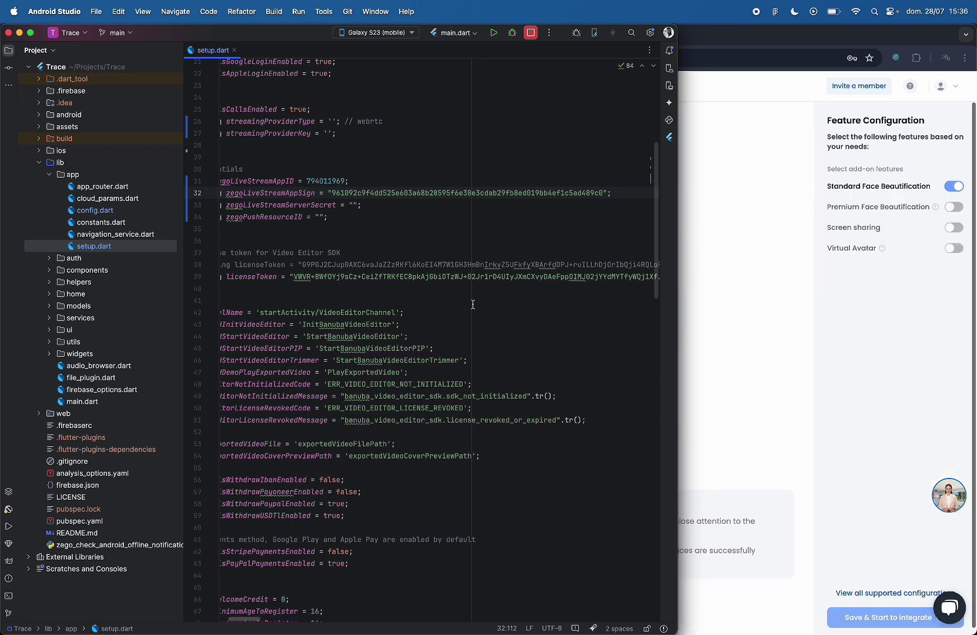
{"action": "scroll", "coordinate": [472, 303], "scroll_direction": "left", "scroll_amount": 4}
Step: Return to the ZEGOCLOUD console in Chrome and open the Trace project's configuration from the dashboard
{"action": "left_click", "coordinate": [762, 282]}
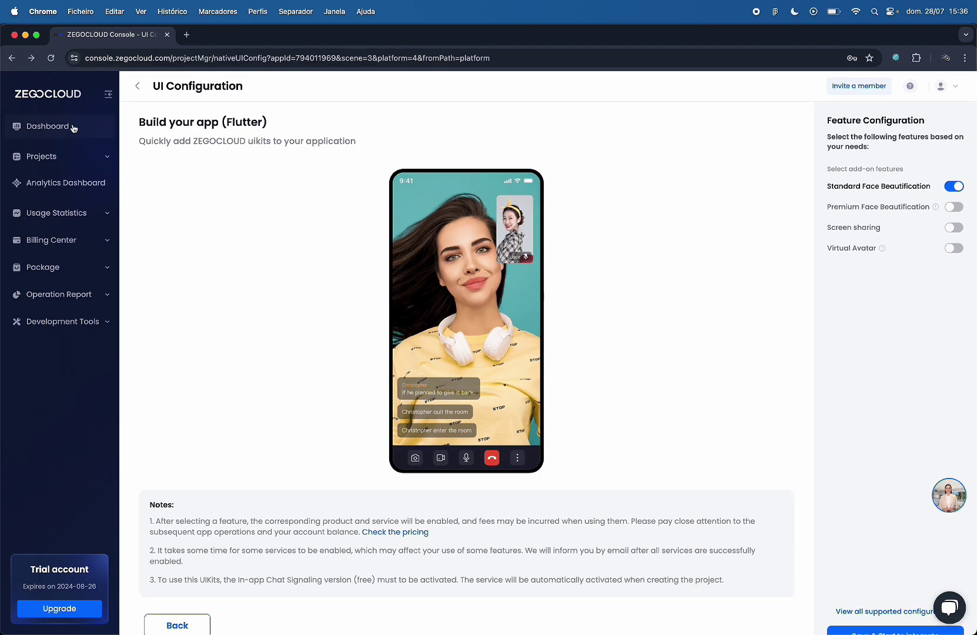
{"action": "left_click", "coordinate": [90, 131]}
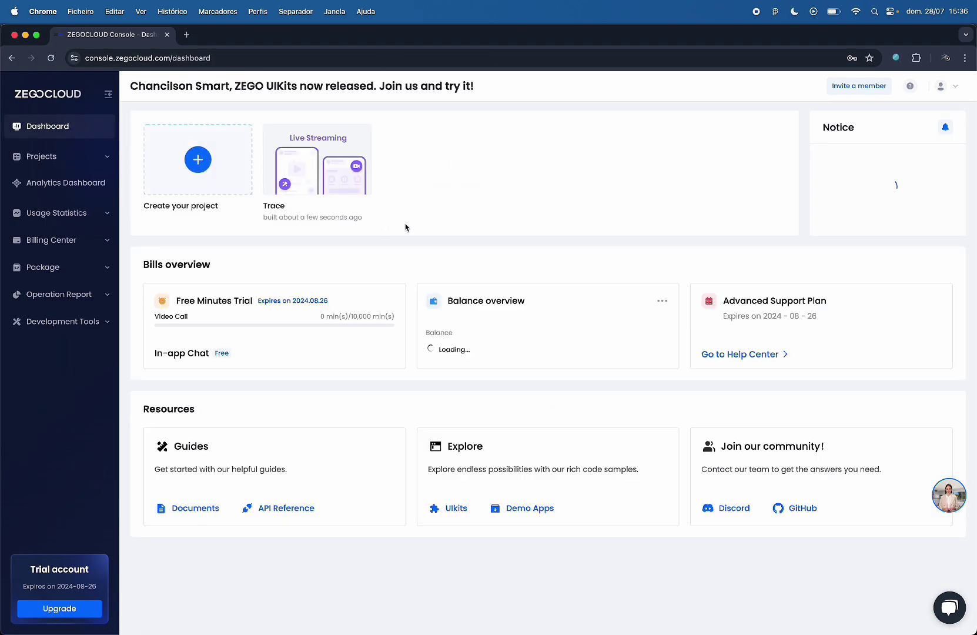
{"action": "left_click", "coordinate": [315, 154]}
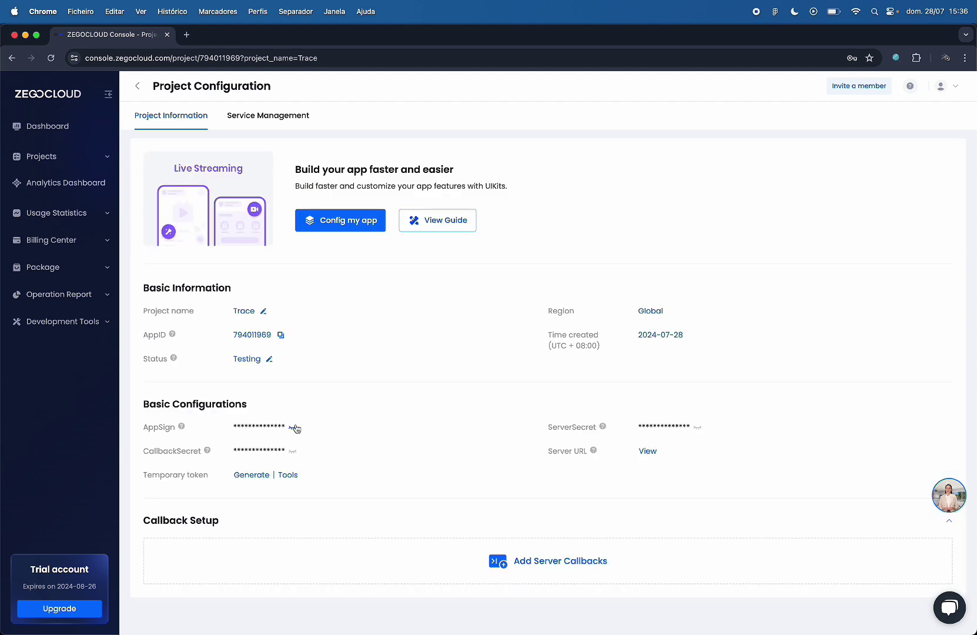
Step: Reveal the Trace project's AppSign, CallbackSecret and ServerSecret, and copy the ServerSecret
{"action": "left_click", "coordinate": [294, 427]}
{"action": "left_click", "coordinate": [293, 450]}
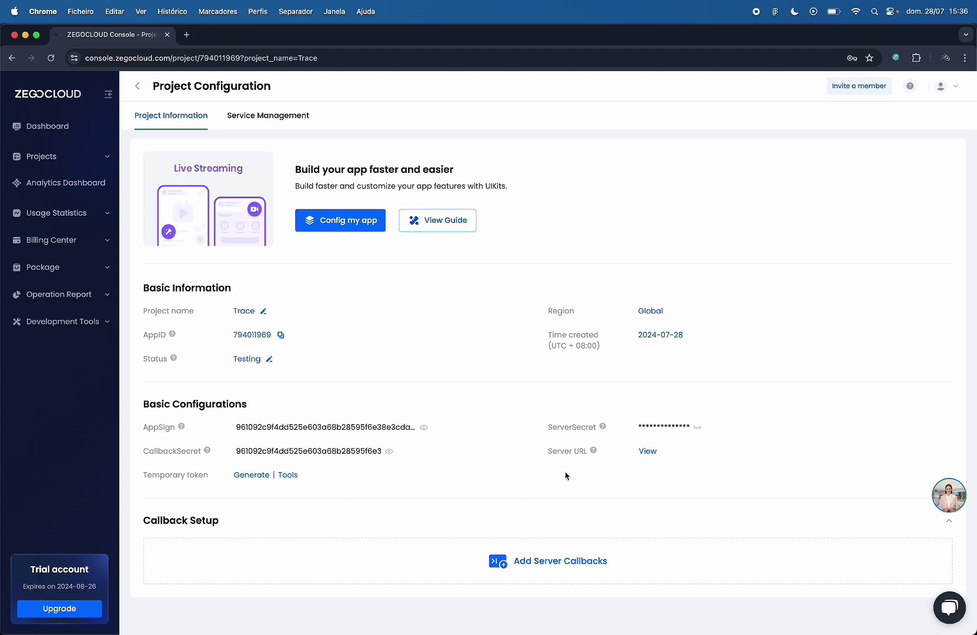
{"action": "left_click", "coordinate": [697, 427]}
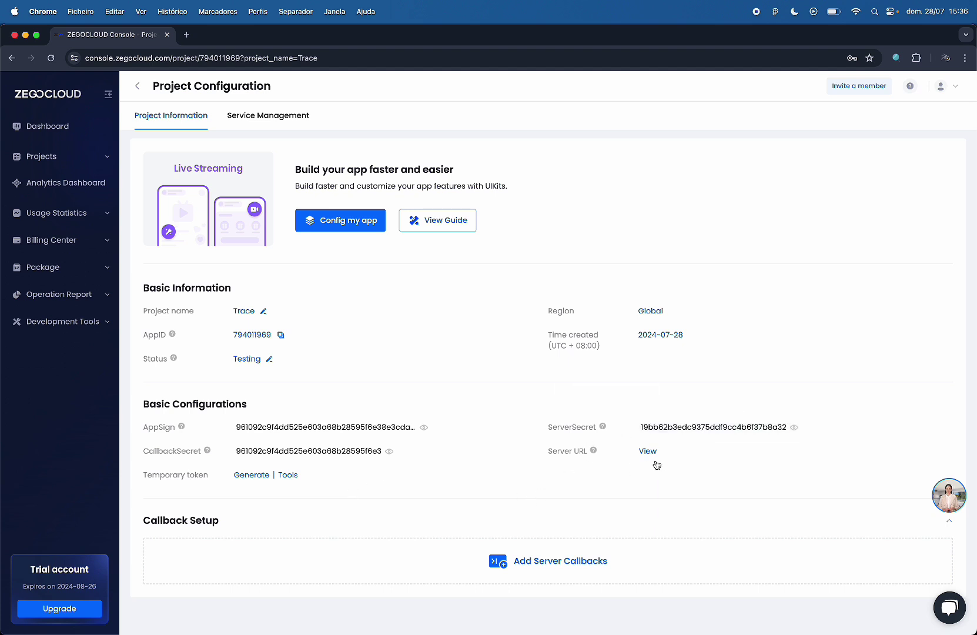
{"action": "left_click", "coordinate": [728, 429]}
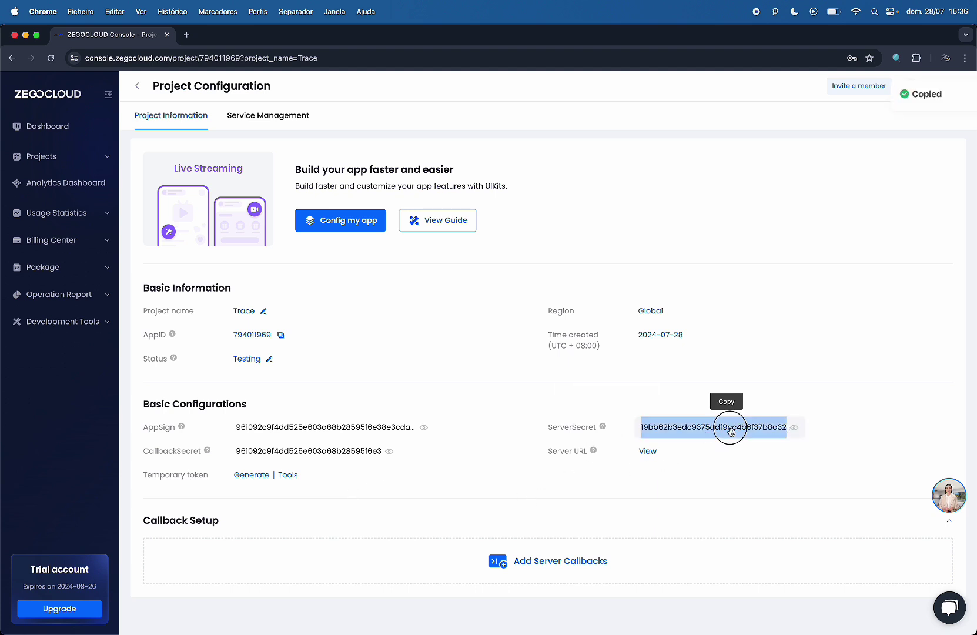
{"action": "left_click", "coordinate": [730, 431]}
Step: Switch to Android Studio and paste the ServerSecret between the zegoLiveStreamServerSecret quotes in setup.dart
{"action": "mouse_move", "coordinate": [578, 626]}
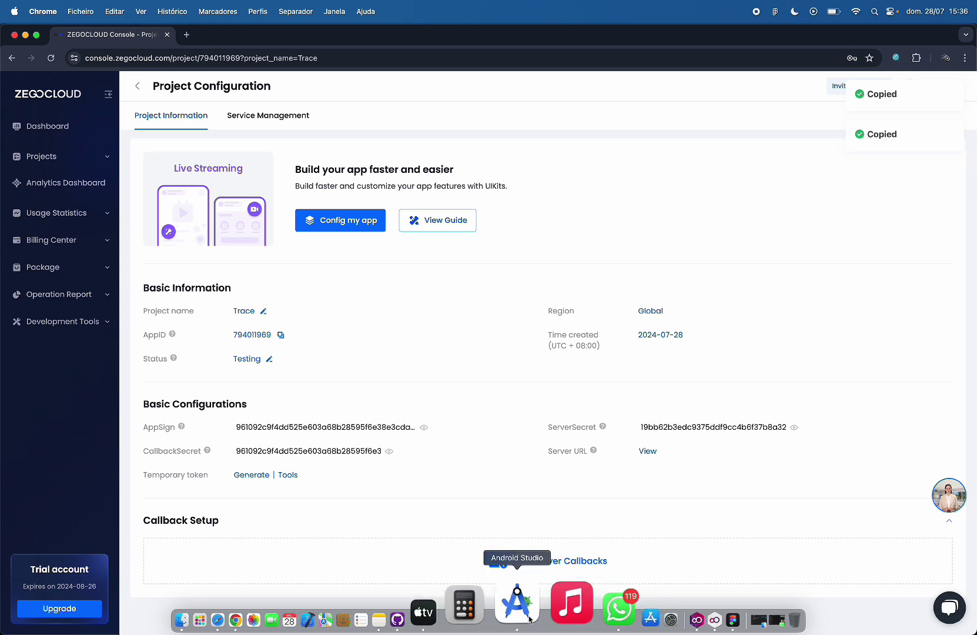
{"action": "left_click", "coordinate": [523, 605]}
{"action": "left_click", "coordinate": [440, 205]}
{"action": "key", "text": "super+v"}
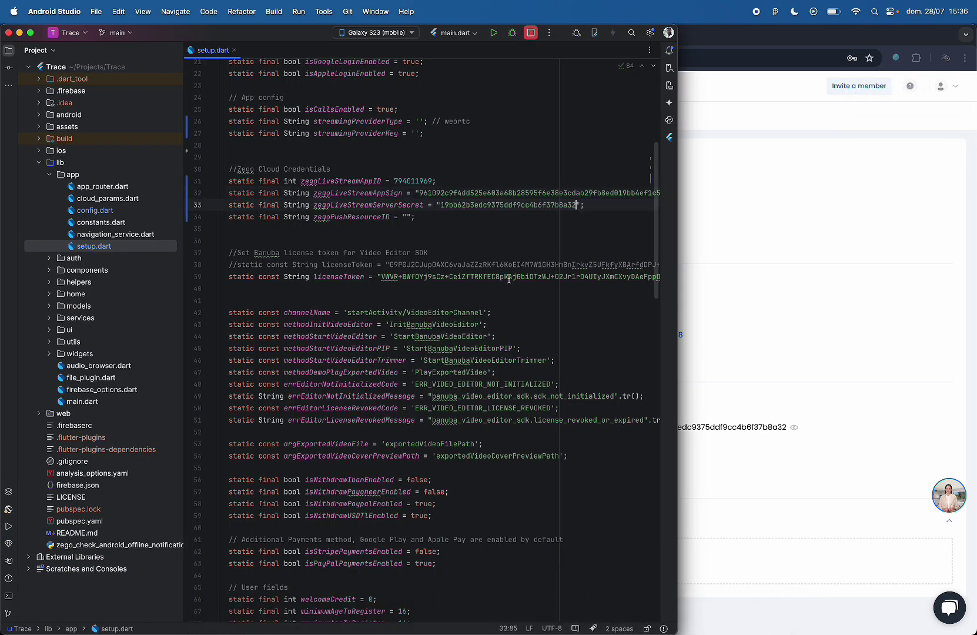
Step: Return to the ZEGOCLOUD console in Chrome and open the notification configuration of the project's In-app Chat service
{"action": "left_click", "coordinate": [805, 312]}
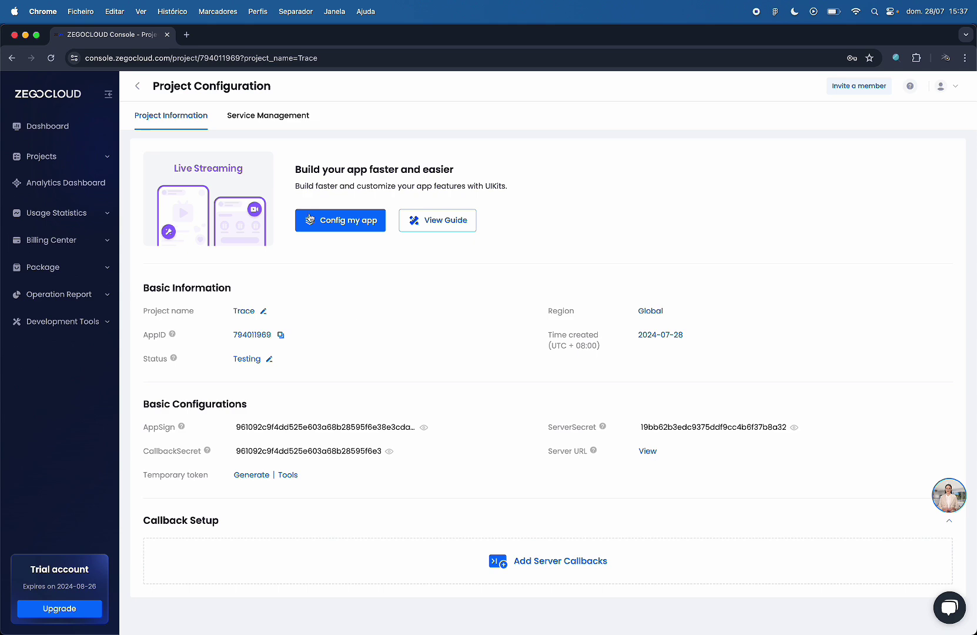
{"action": "left_click", "coordinate": [262, 117]}
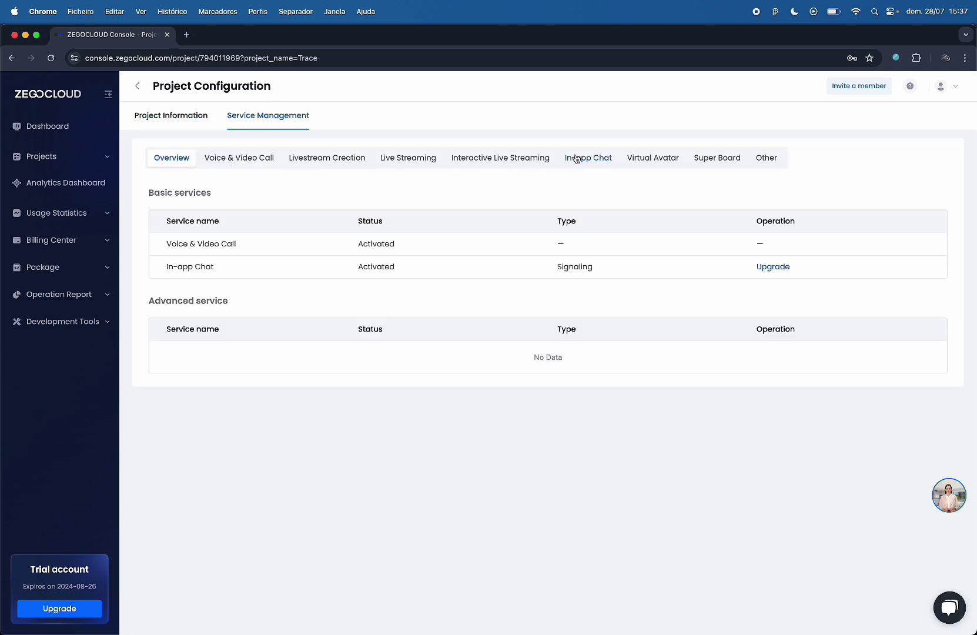
{"action": "left_click", "coordinate": [570, 159]}
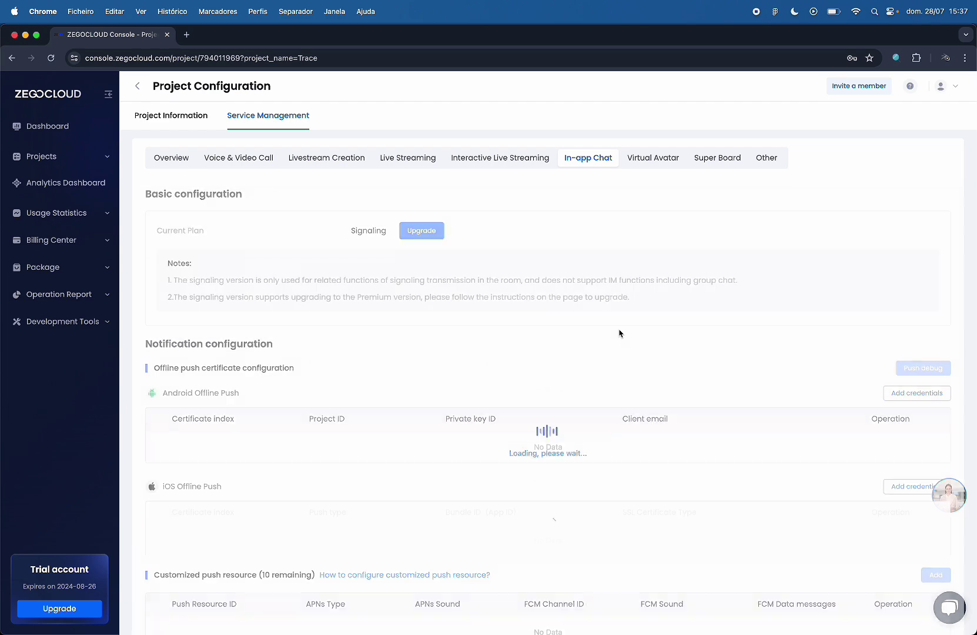
{"action": "scroll", "coordinate": [619, 333], "scroll_direction": "down", "scroll_amount": 3}
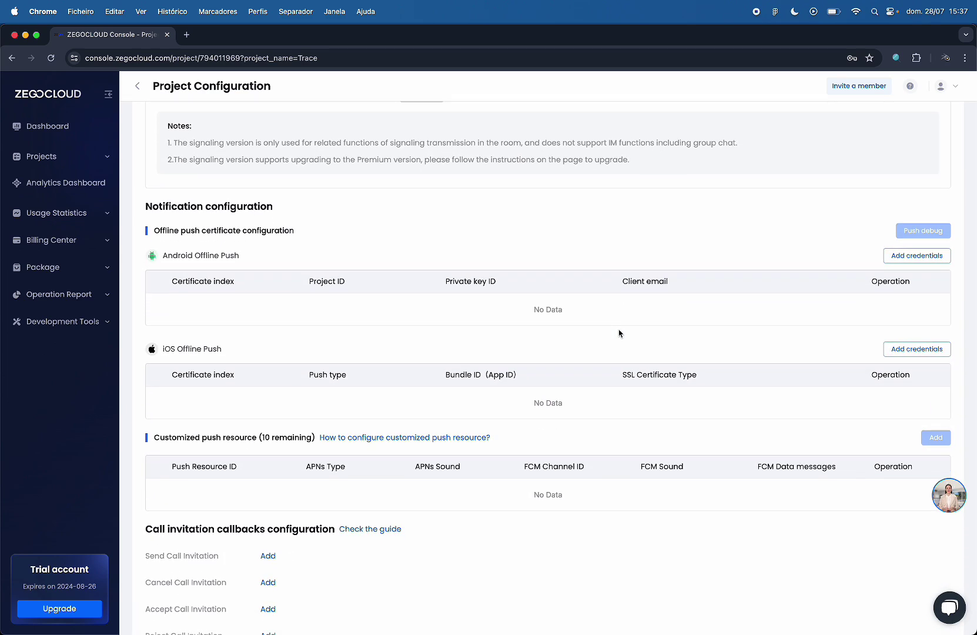
{"action": "scroll", "coordinate": [619, 334], "scroll_direction": "down", "scroll_amount": 1}
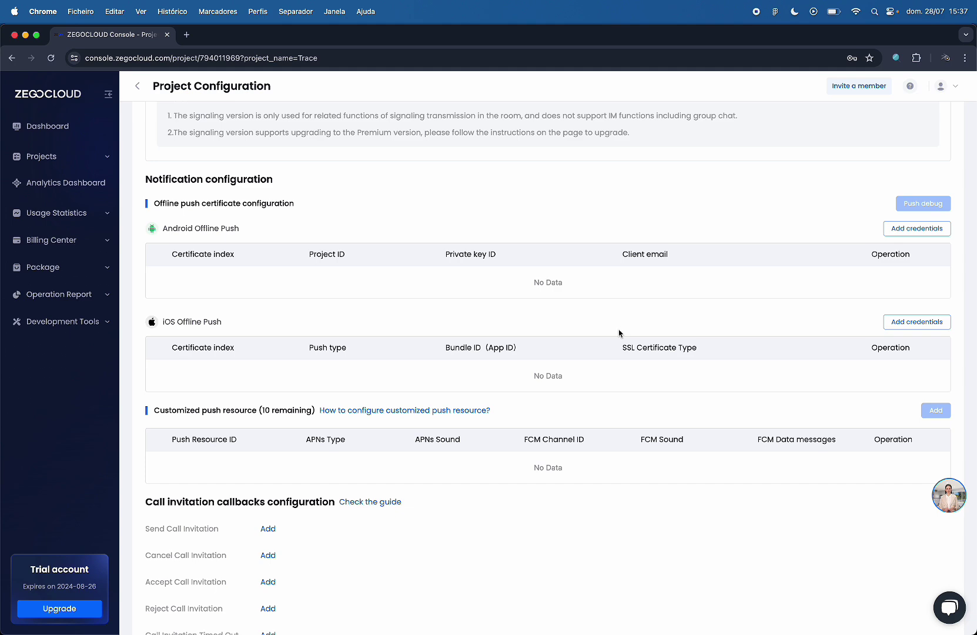
Step: Start adding an Android offline push certificate at Index 1, using the Upload Credentials method
{"action": "left_click", "coordinate": [915, 229]}
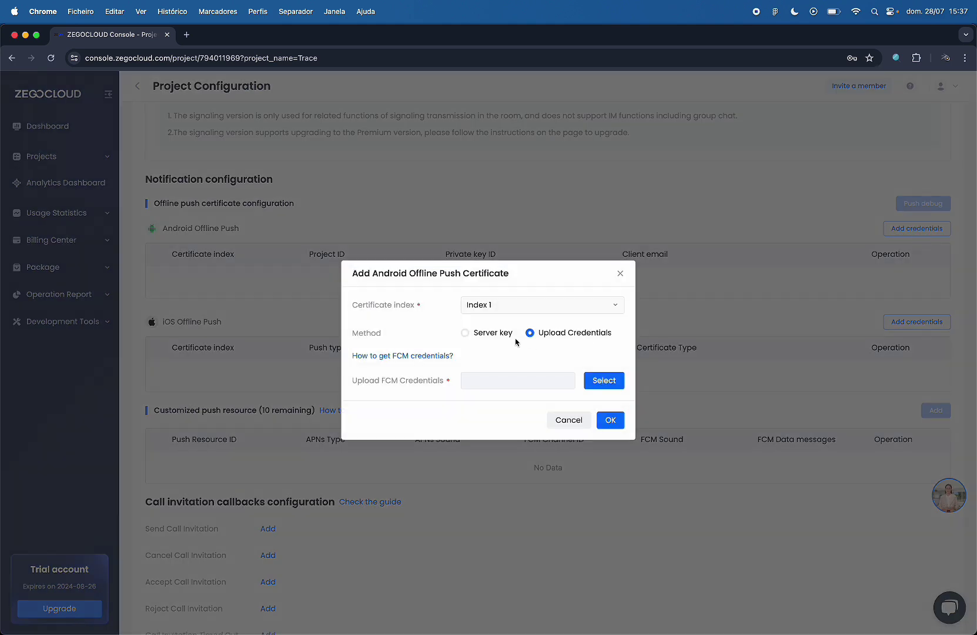
{"action": "left_click", "coordinate": [492, 333]}
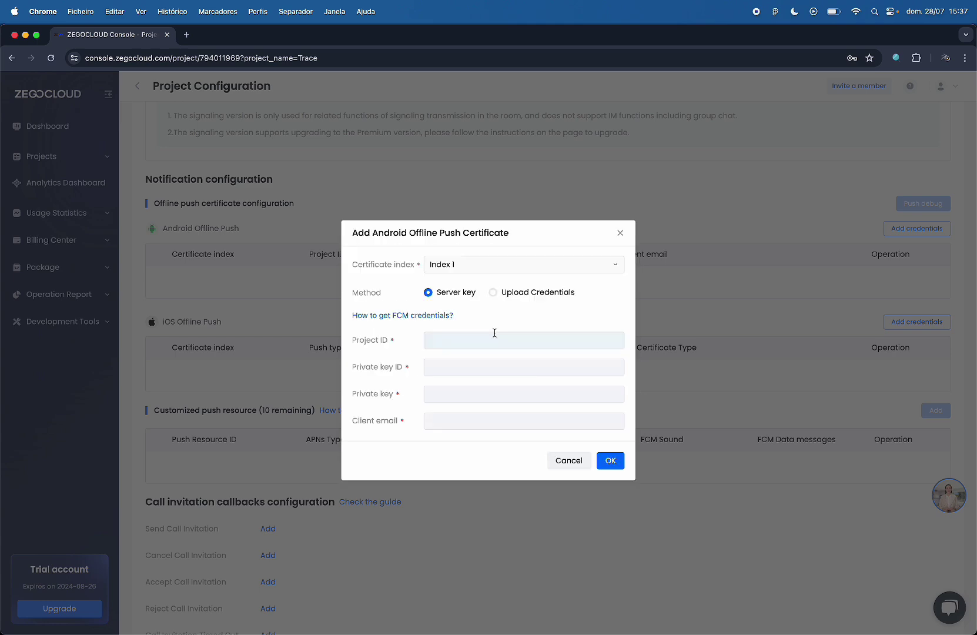
{"action": "left_click", "coordinate": [535, 293]}
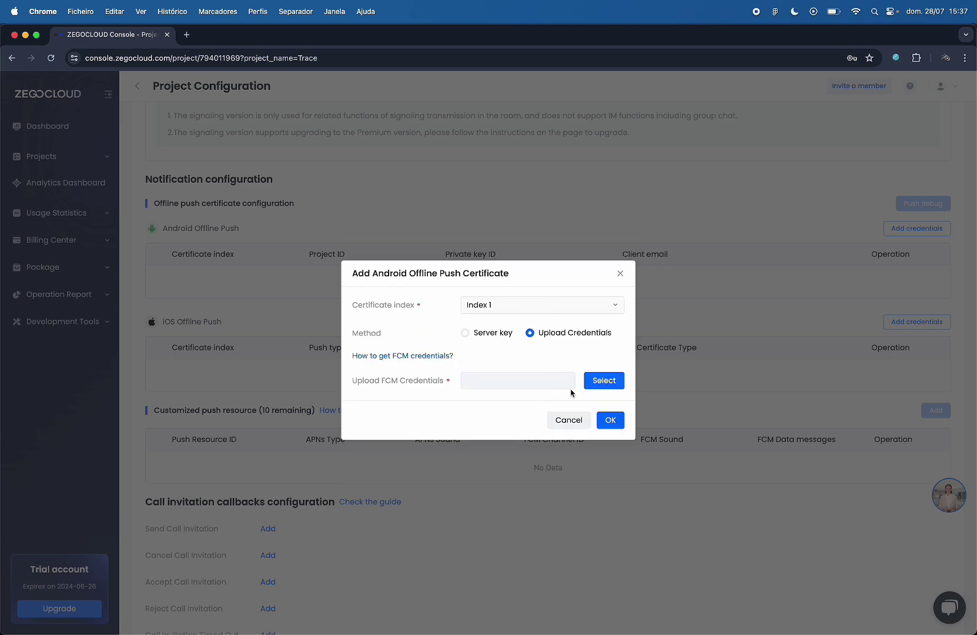
Step: Switch to the Firebase console window and open the service accounts in the Trace project's settings
{"action": "key", "text": "super+grave"}
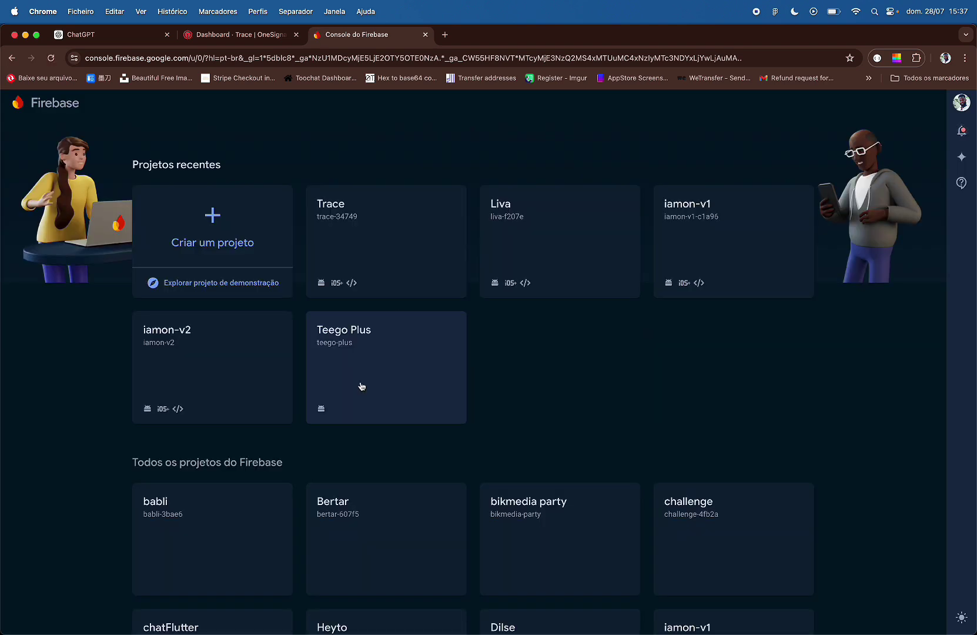
{"action": "left_click", "coordinate": [387, 241]}
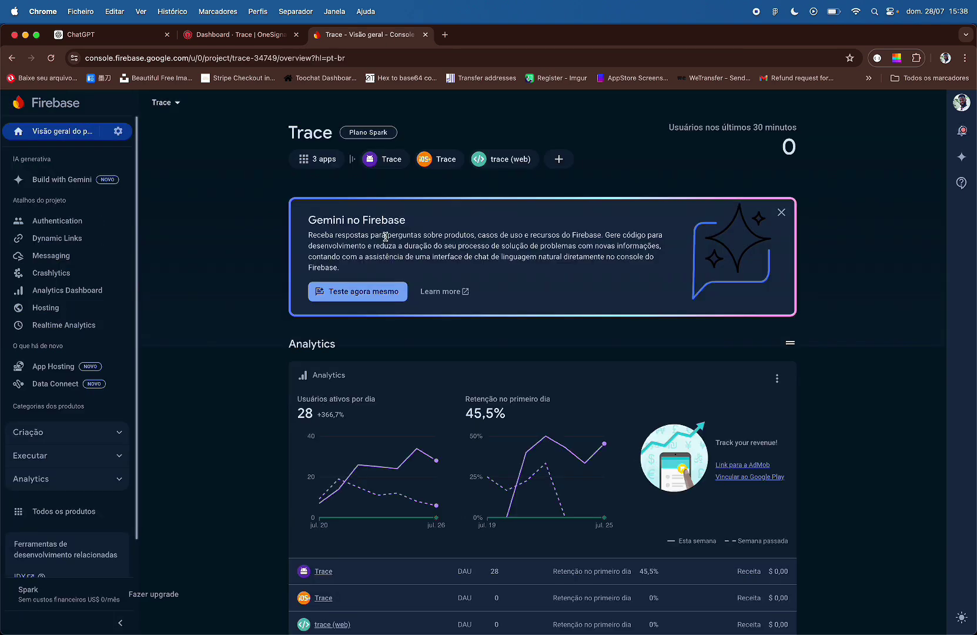
{"action": "scroll", "coordinate": [276, 307], "scroll_direction": "down", "scroll_amount": 10}
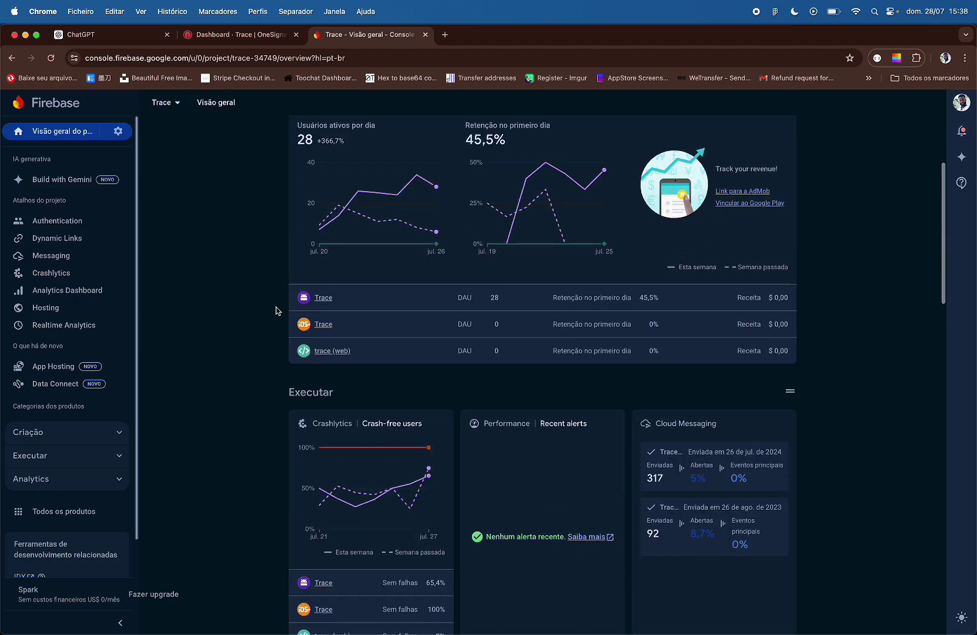
{"action": "scroll", "coordinate": [276, 310], "scroll_direction": "up", "scroll_amount": 10}
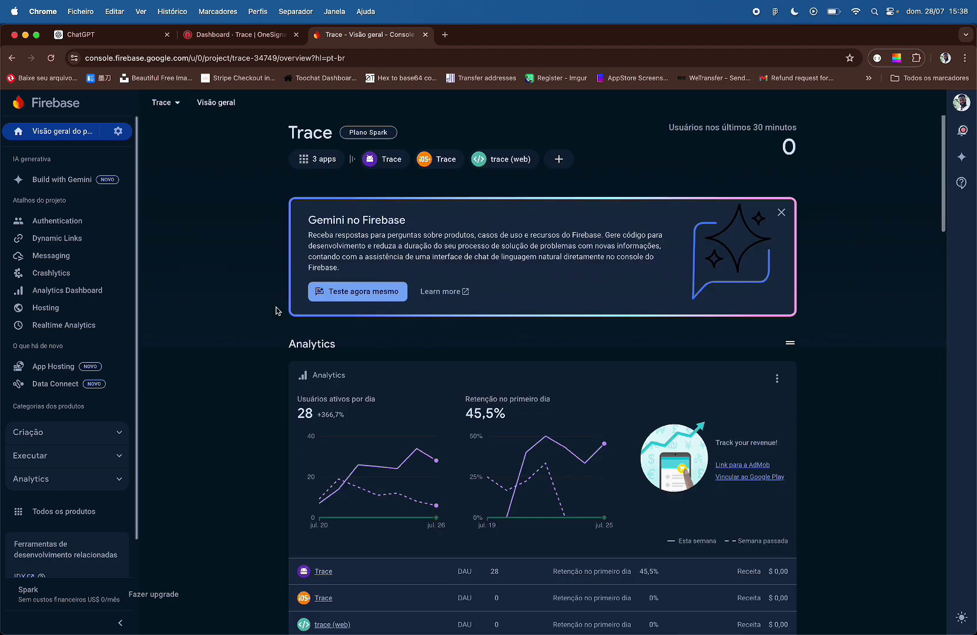
{"action": "left_click", "coordinate": [119, 131]}
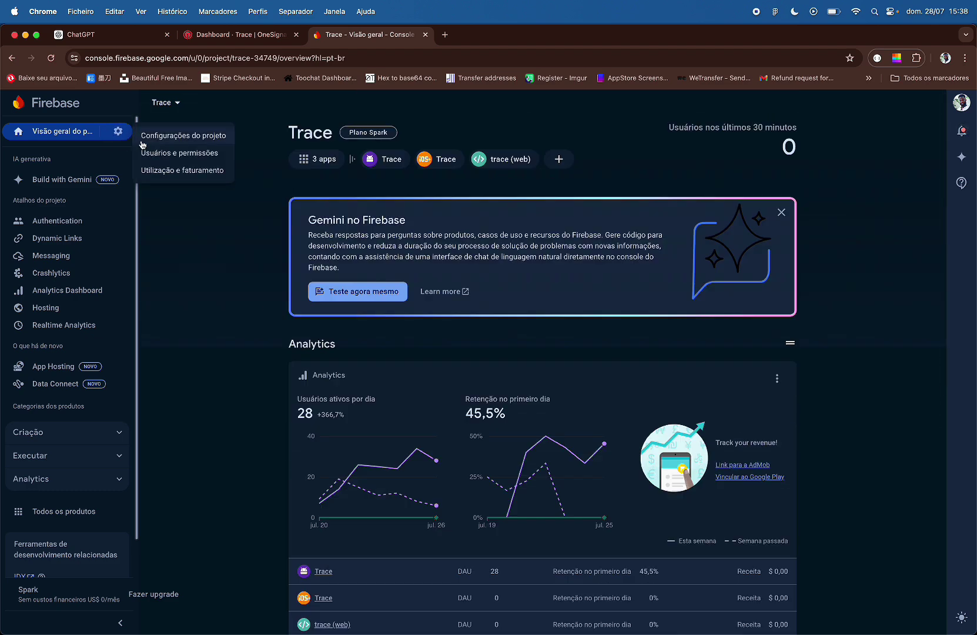
{"action": "left_click", "coordinate": [216, 141]}
{"action": "left_click", "coordinate": [364, 160]}
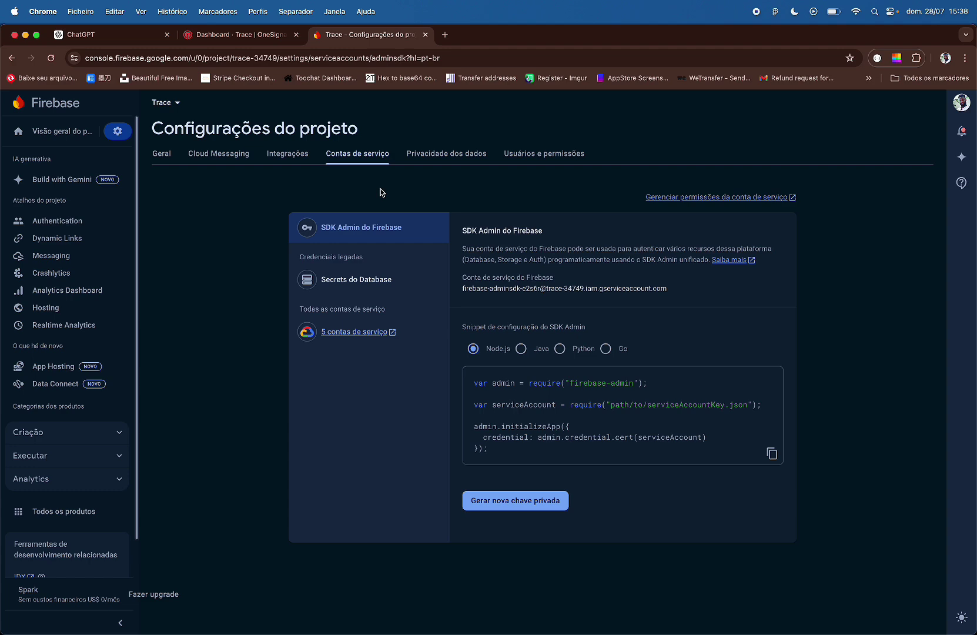
Step: Generate a new private key for the Firebase Admin SDK and show the downloaded JSON file in Finder
{"action": "left_click", "coordinate": [521, 501]}
{"action": "left_click", "coordinate": [613, 427]}
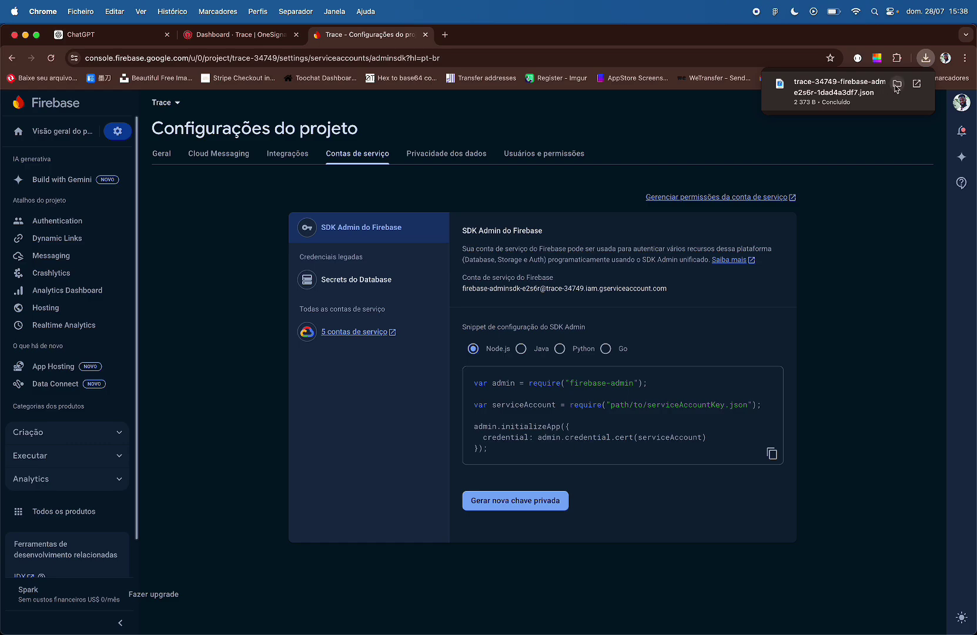
{"action": "left_click", "coordinate": [896, 86]}
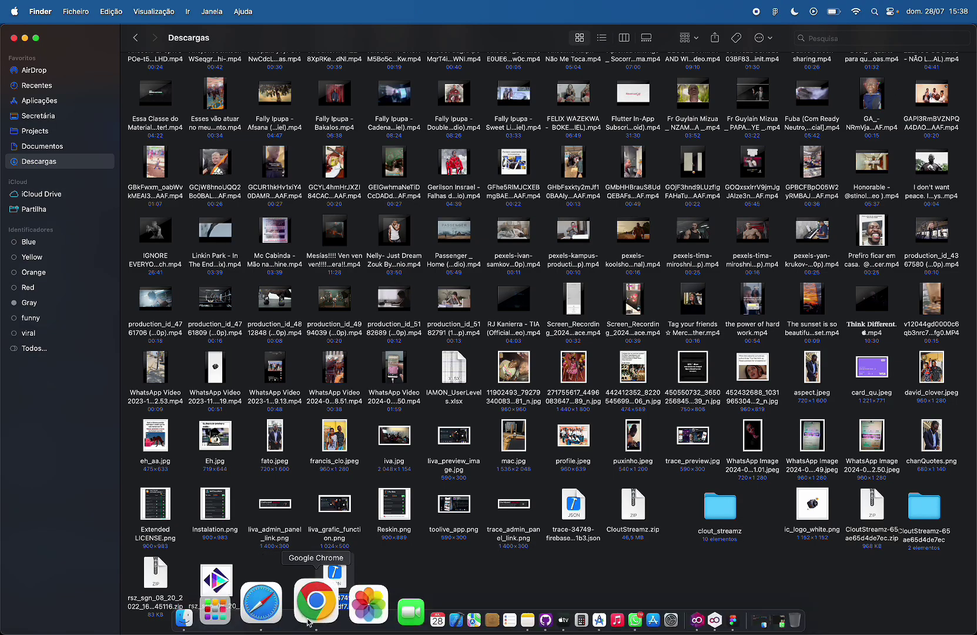
Step: Return to Chrome and switch to the profile that has the ZEGOCLOUD console open
{"action": "left_click", "coordinate": [309, 621]}
{"action": "left_click", "coordinate": [257, 12]}
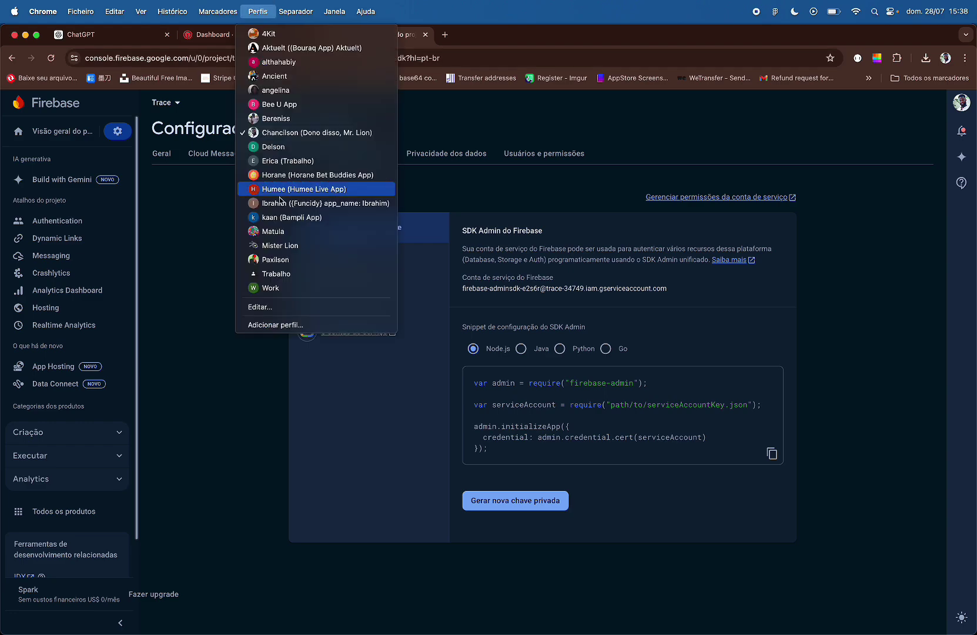
{"action": "left_click", "coordinate": [276, 245]}
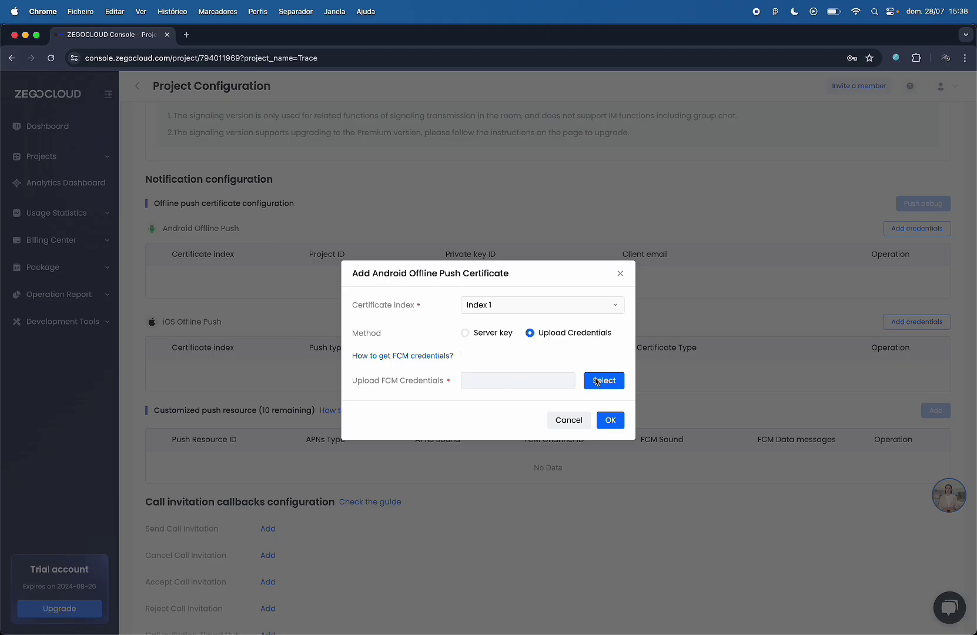
Step: Upload the trace-34749 Firebase JSON file ending in 1b3 as the FCM credentials and save the Android offline push certificate
{"action": "left_click", "coordinate": [602, 381]}
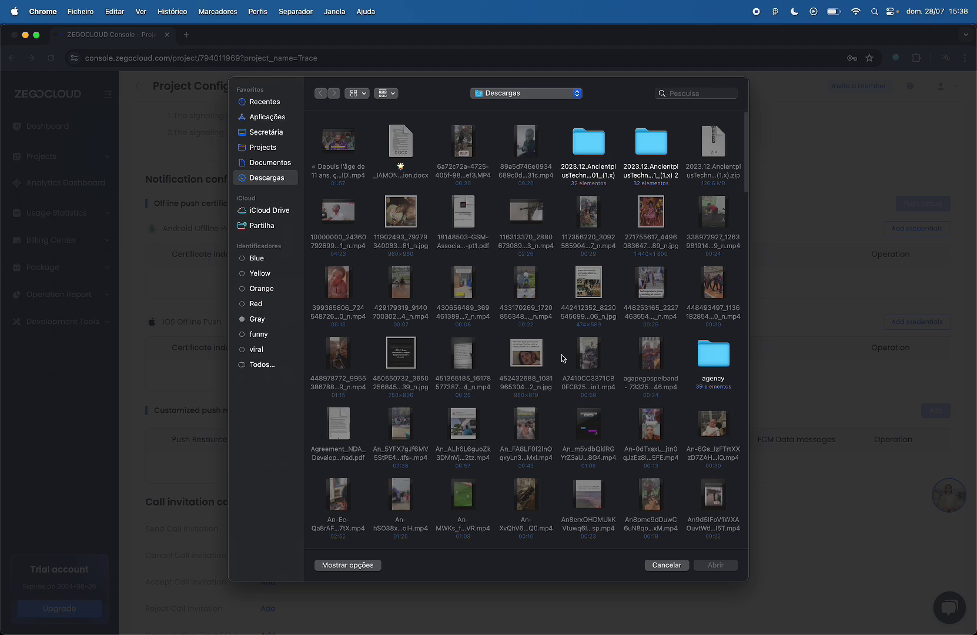
{"action": "scroll", "coordinate": [562, 358], "scroll_direction": "down", "scroll_amount": 20}
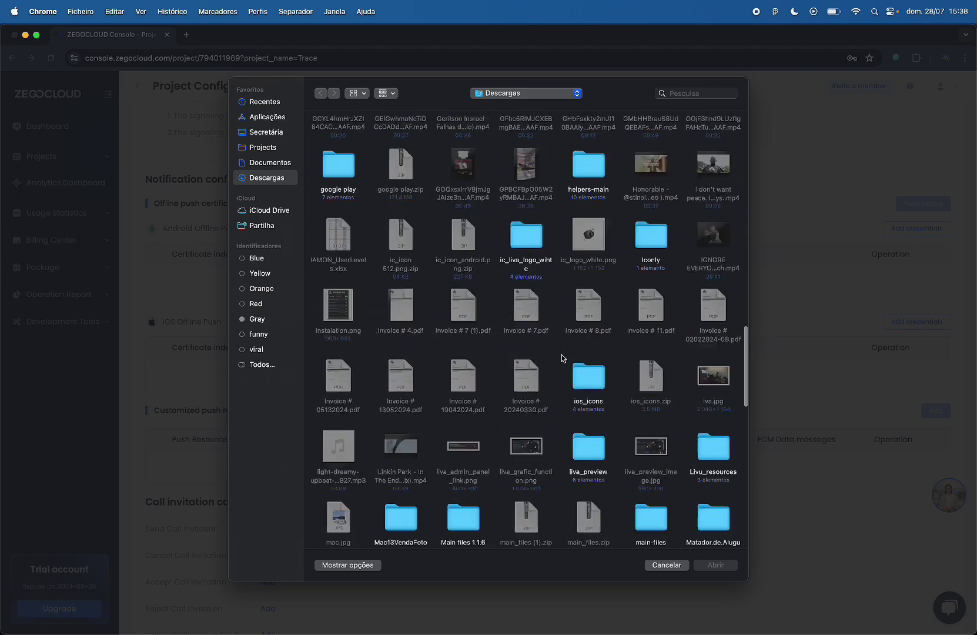
{"action": "scroll", "coordinate": [563, 358], "scroll_direction": "down", "scroll_amount": 3}
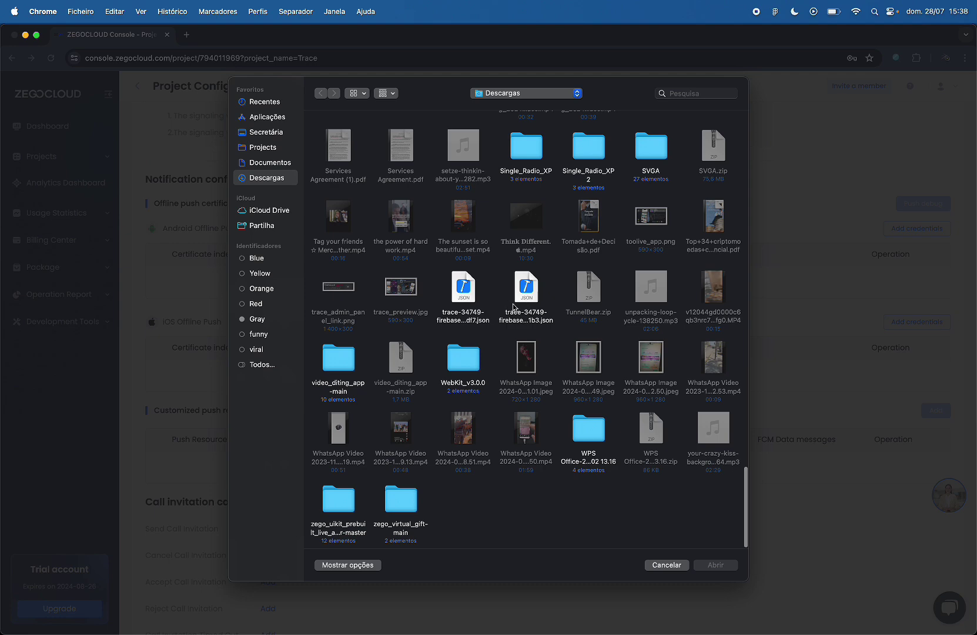
{"action": "left_click", "coordinate": [524, 290]}
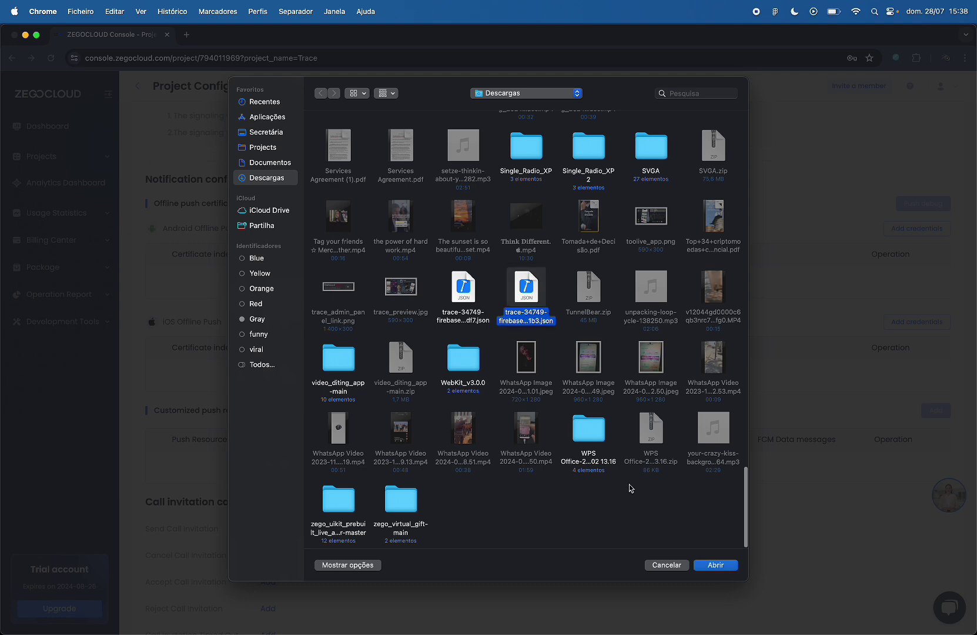
{"action": "left_click", "coordinate": [715, 565]}
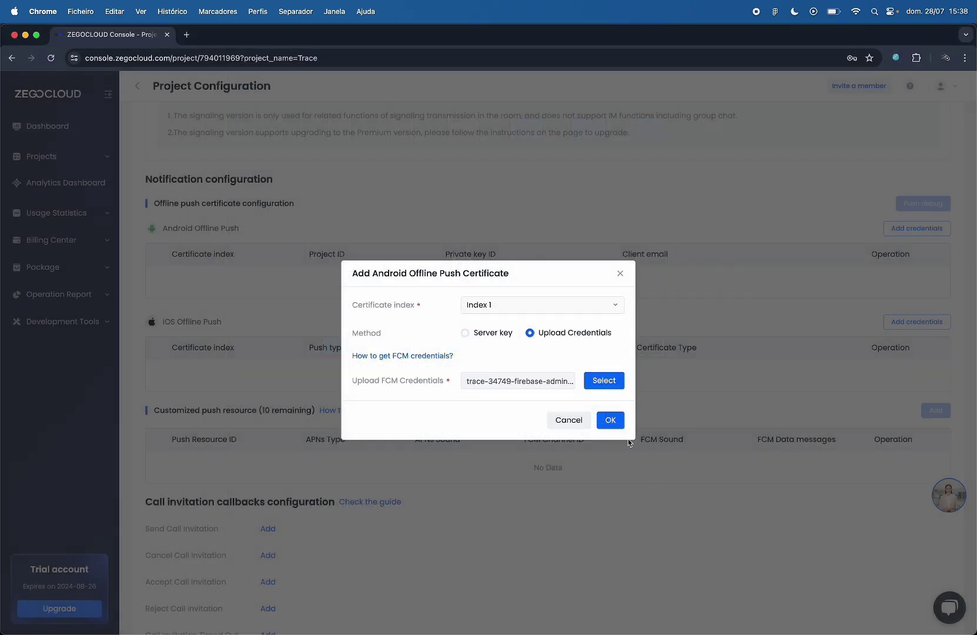
{"action": "left_click", "coordinate": [615, 423]}
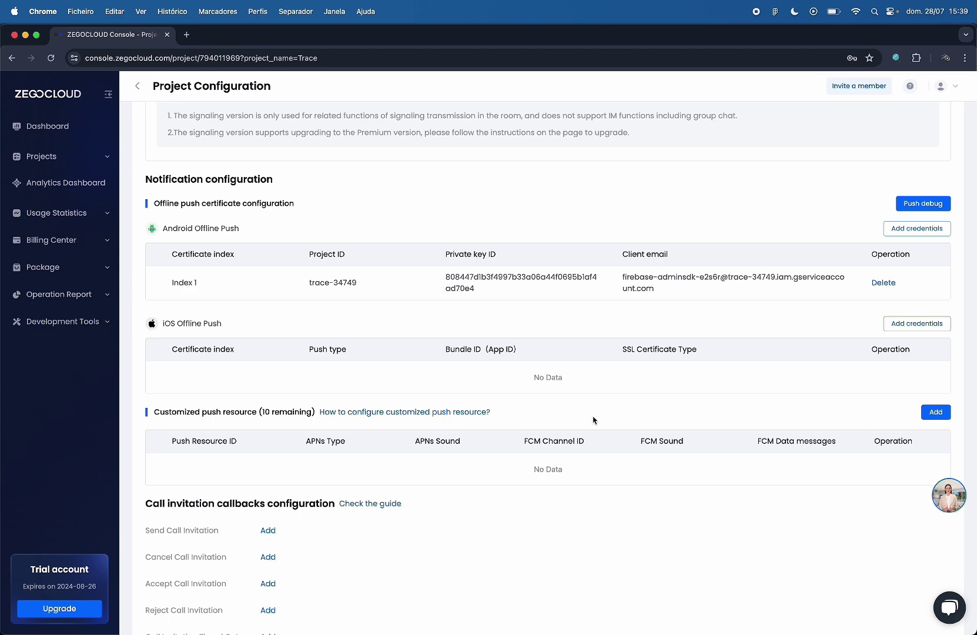
Step: Add a customized push resource with the ID traceResource and FCM set to Data messages
{"action": "left_click", "coordinate": [935, 412]}
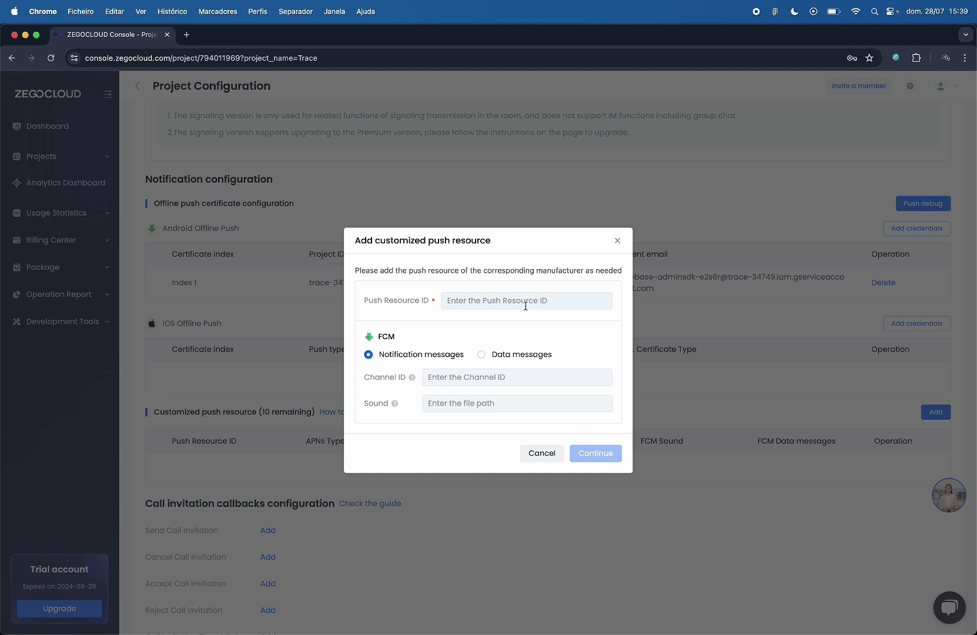
{"action": "left_click", "coordinate": [482, 354]}
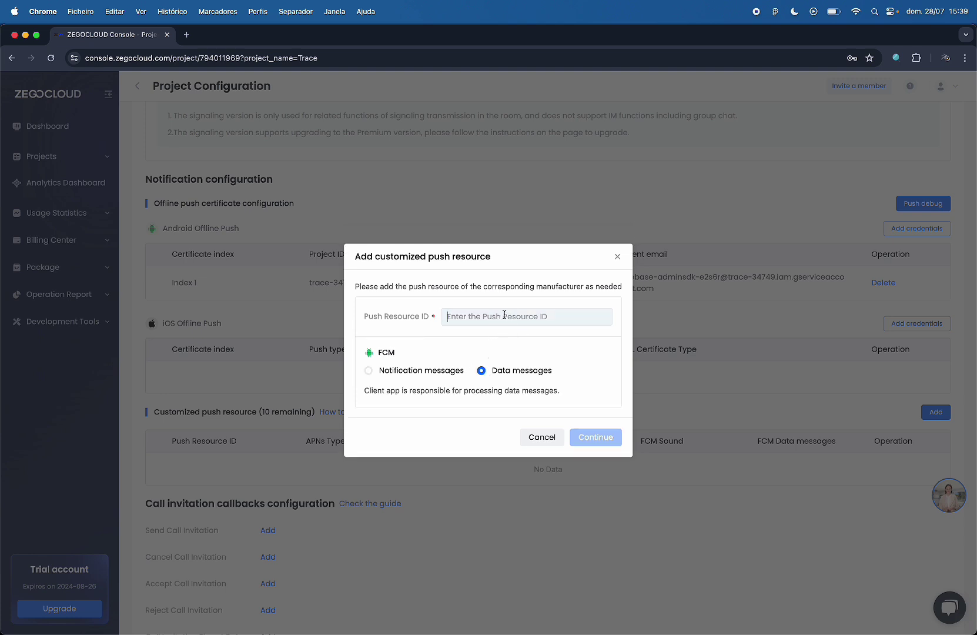
{"action": "left_click", "coordinate": [504, 315]}
{"action": "type", "text": "traceRe"}
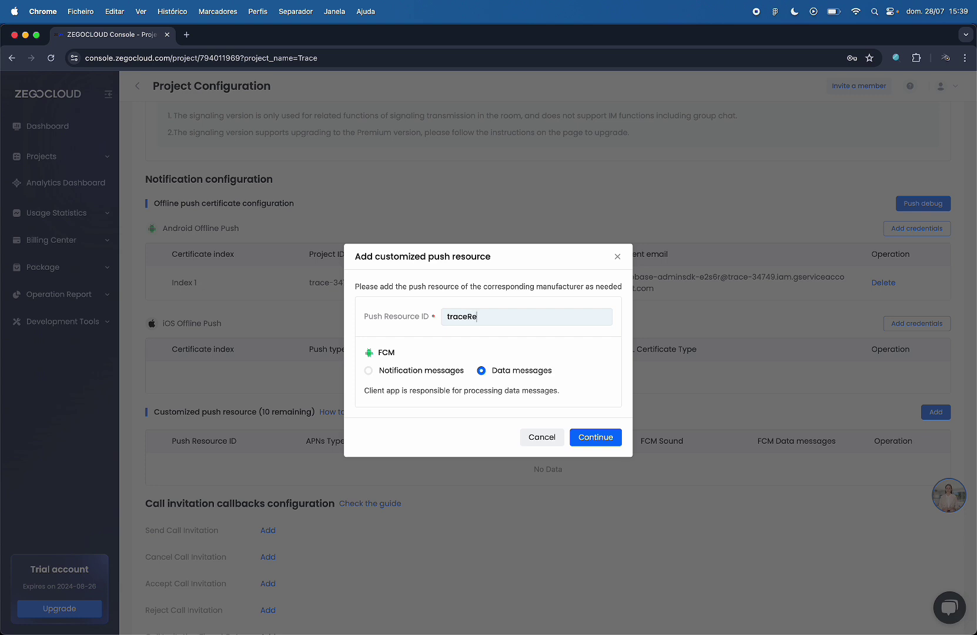
{"action": "type", "text": "source"}
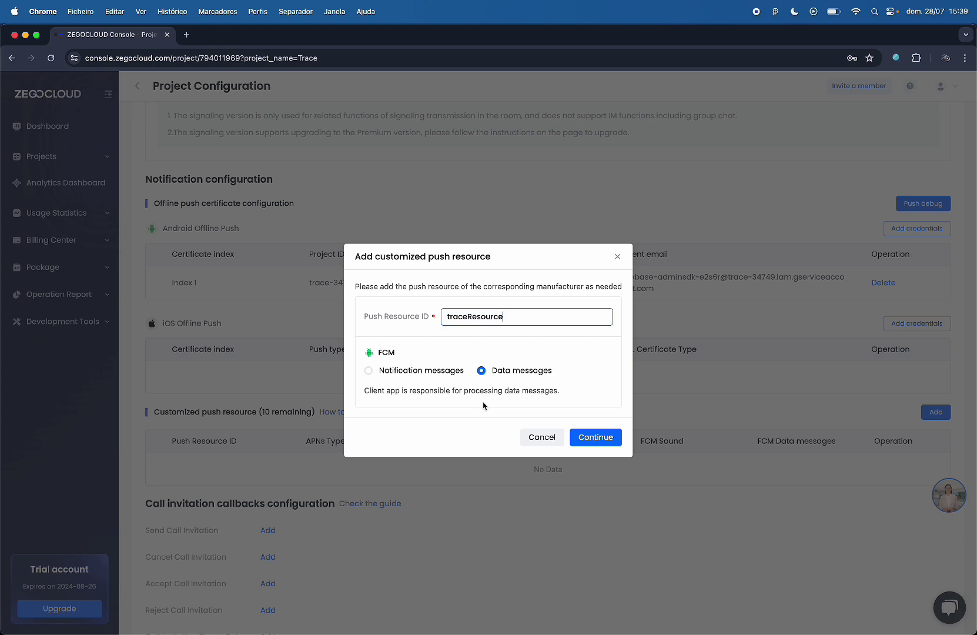
{"action": "left_click", "coordinate": [592, 439]}
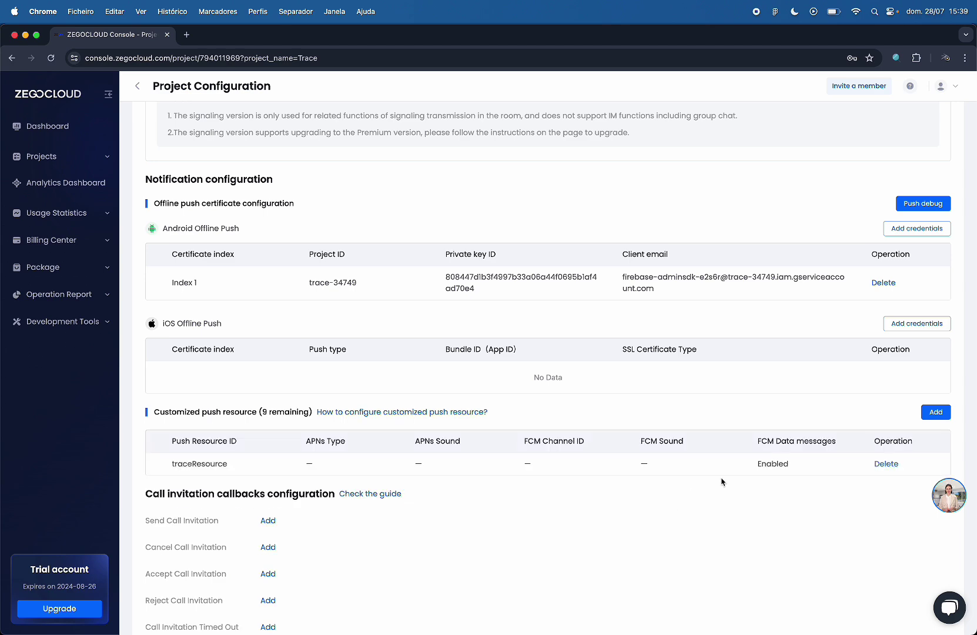
Step: Copy the push resource ID traceResource from the ZEGOCLOUD console and paste it as the zegoPushResourceID value in setup.dart in Android Studio
{"action": "double_click", "coordinate": [189, 463]}
{"action": "key", "text": "super+c"}
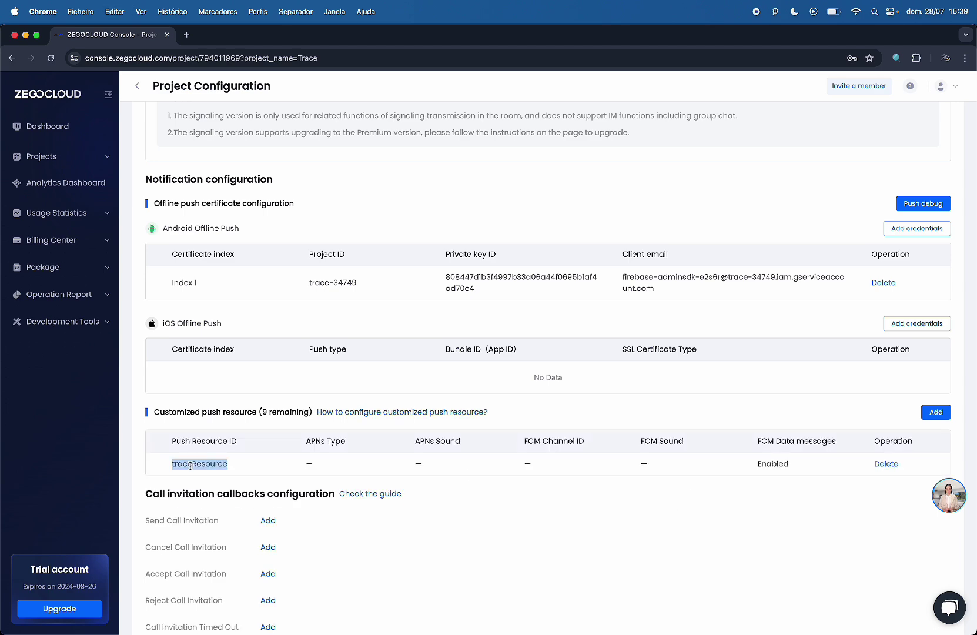
{"action": "left_click", "coordinate": [524, 603]}
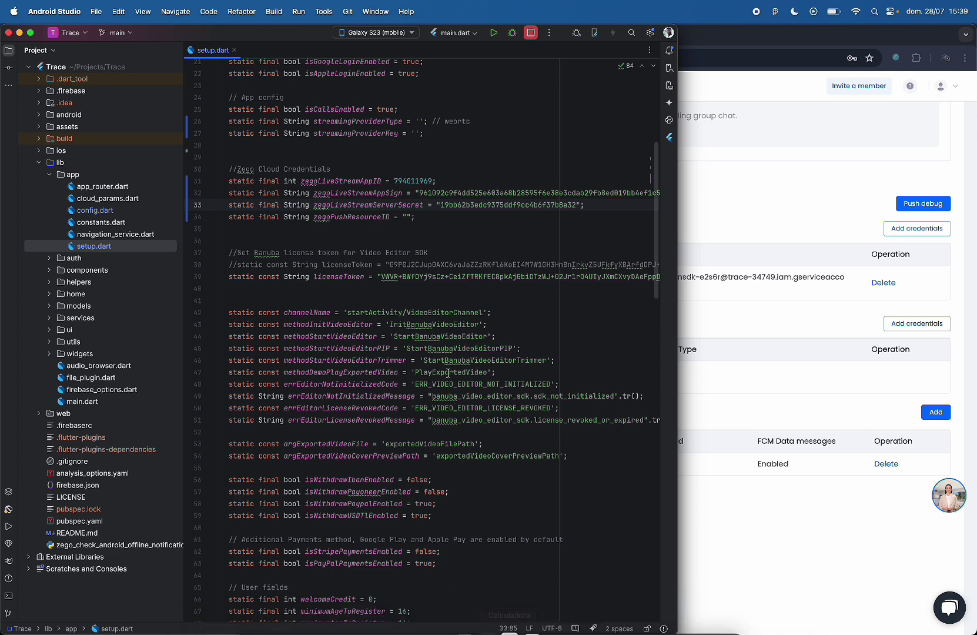
{"action": "left_click", "coordinate": [376, 216]}
{"action": "left_click", "coordinate": [408, 217]}
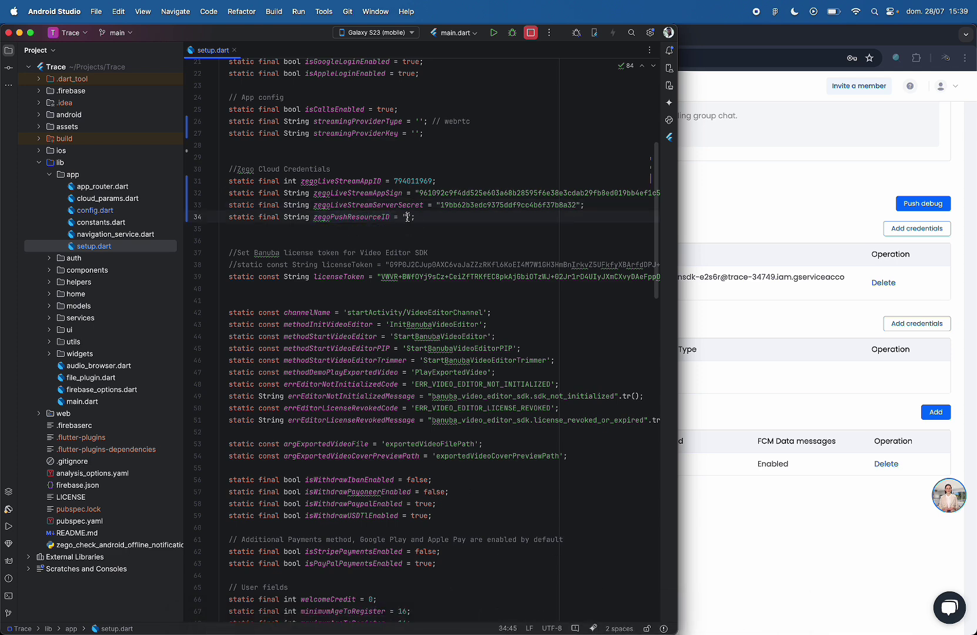
{"action": "key", "text": "super+v"}
{"action": "scroll", "coordinate": [488, 272], "scroll_direction": "up", "scroll_amount": 2}
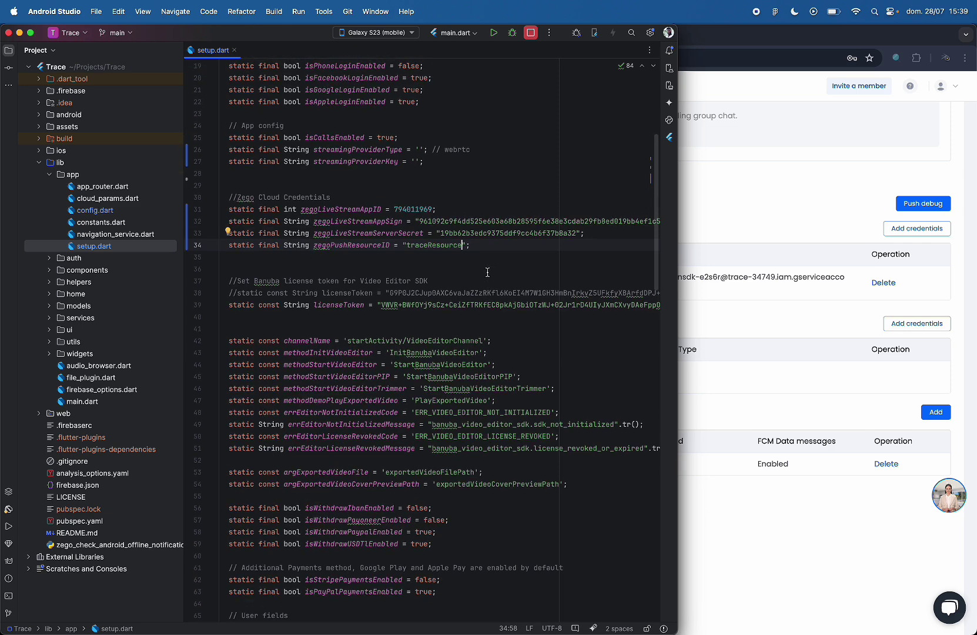
{"action": "left_click_drag", "start_coordinate": [230, 194], "coordinate": [498, 246]}
{"action": "left_click", "coordinate": [505, 172]}
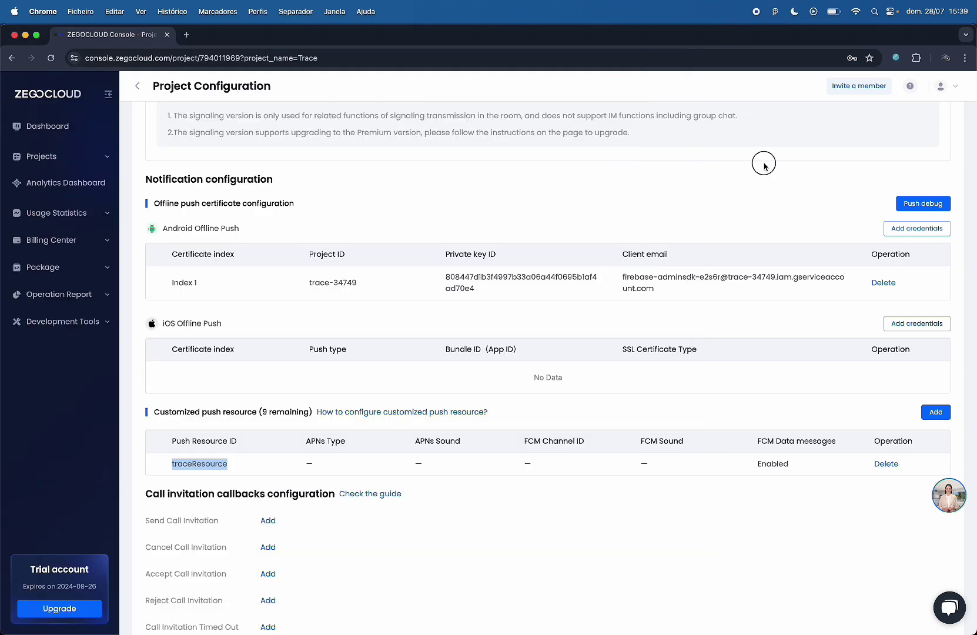
Step: Return to Chrome and open the ZEGOCLOUD dashboard to check the free trial minutes and the account balance
{"action": "left_click", "coordinate": [765, 163]}
{"action": "scroll", "coordinate": [674, 207], "scroll_direction": "up", "scroll_amount": 5}
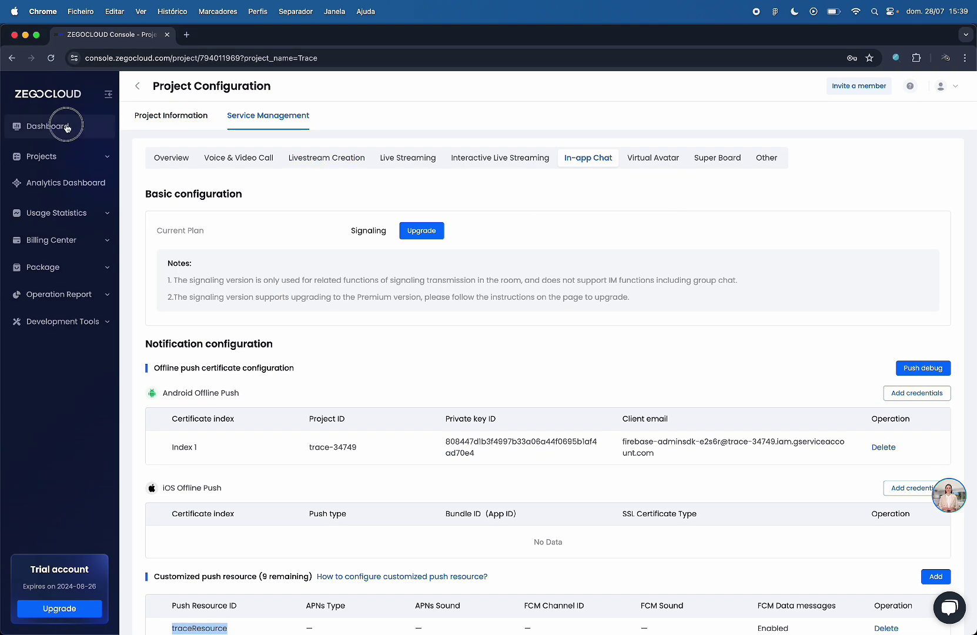
{"action": "left_click", "coordinate": [35, 127]}
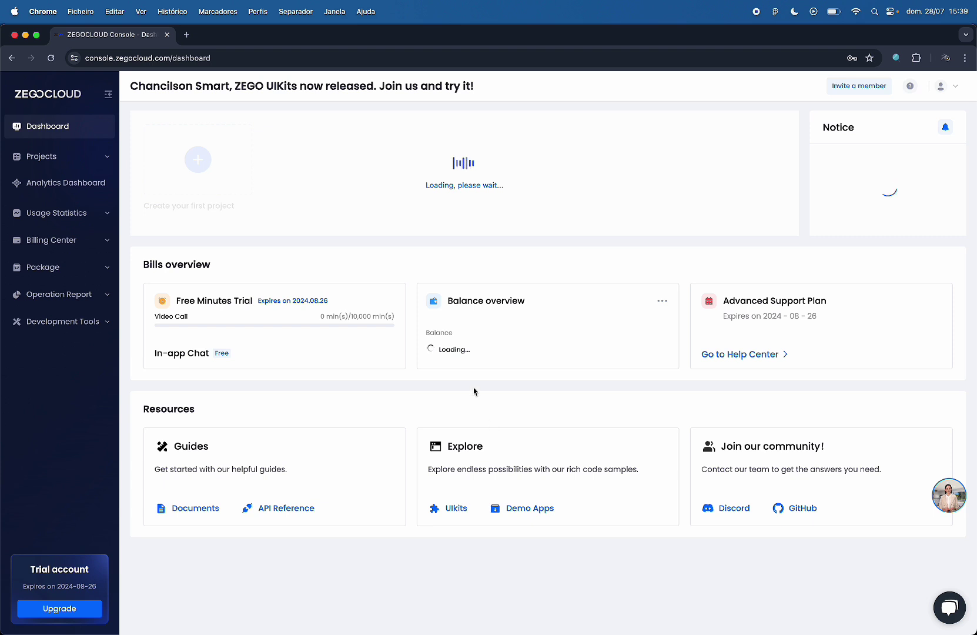
{"action": "left_click_drag", "start_coordinate": [320, 319], "coordinate": [394, 316]}
{"action": "left_click_drag", "start_coordinate": [178, 301], "coordinate": [501, 350]}
{"action": "left_click", "coordinate": [465, 348]}
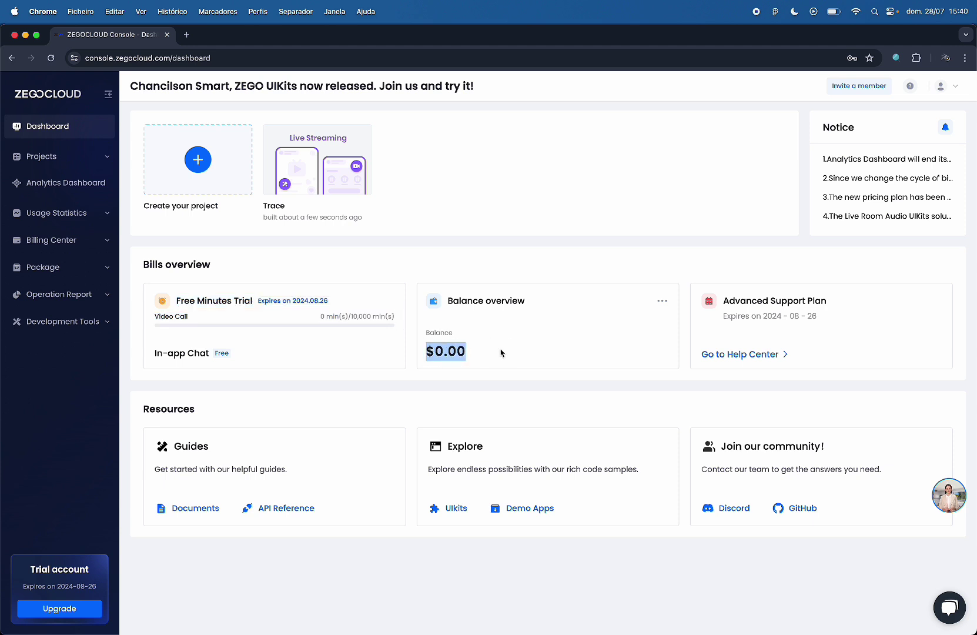